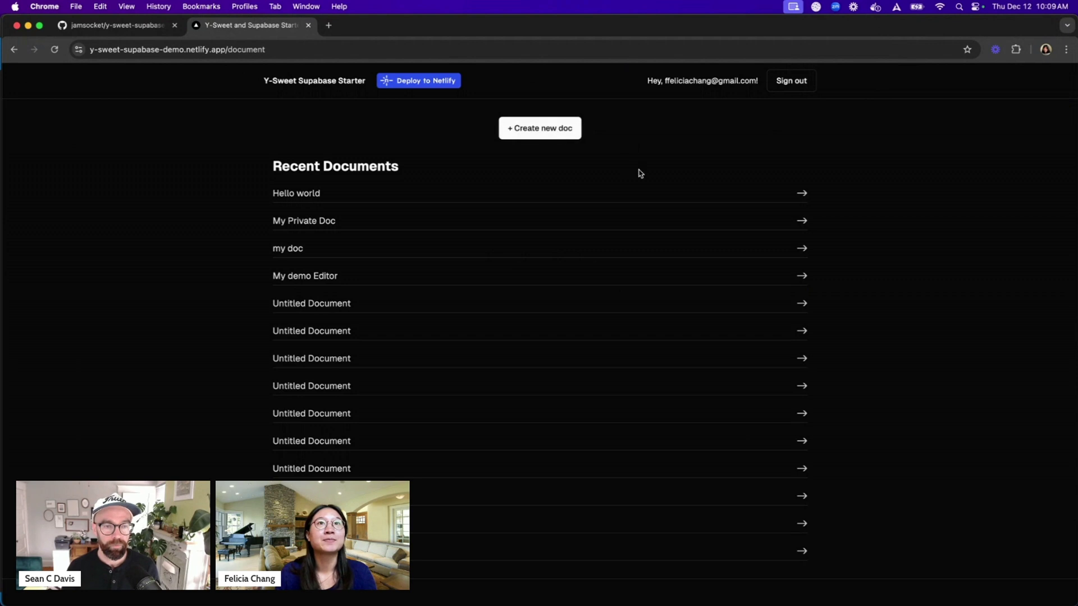
Create a new document titled 'My doc' containing 'I can edit here' and open its Share dialog.
click(578, 132)
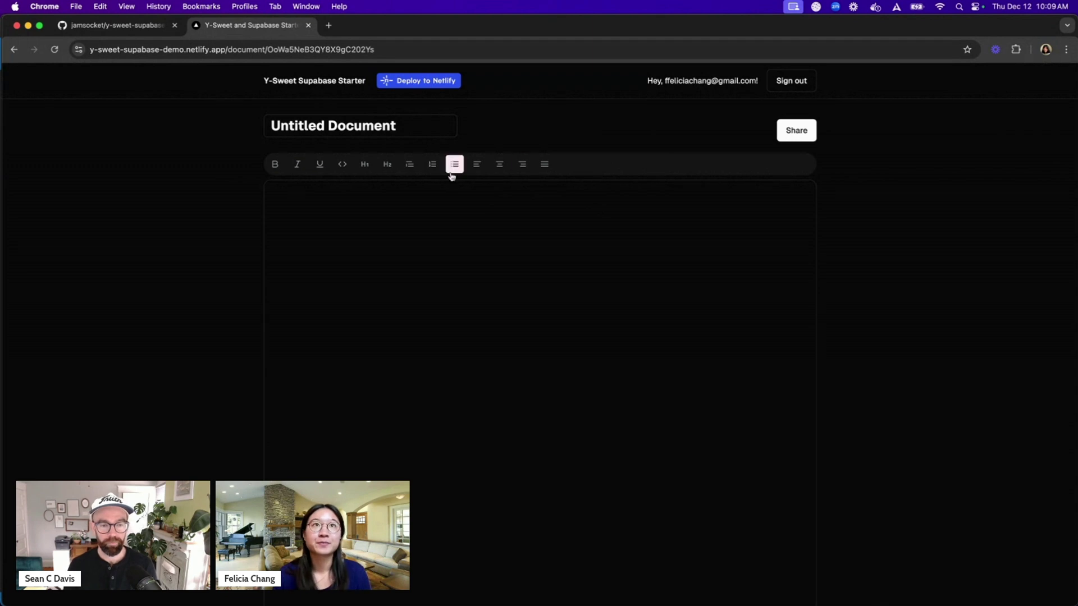
triple_click(381, 127)
text(My doc)
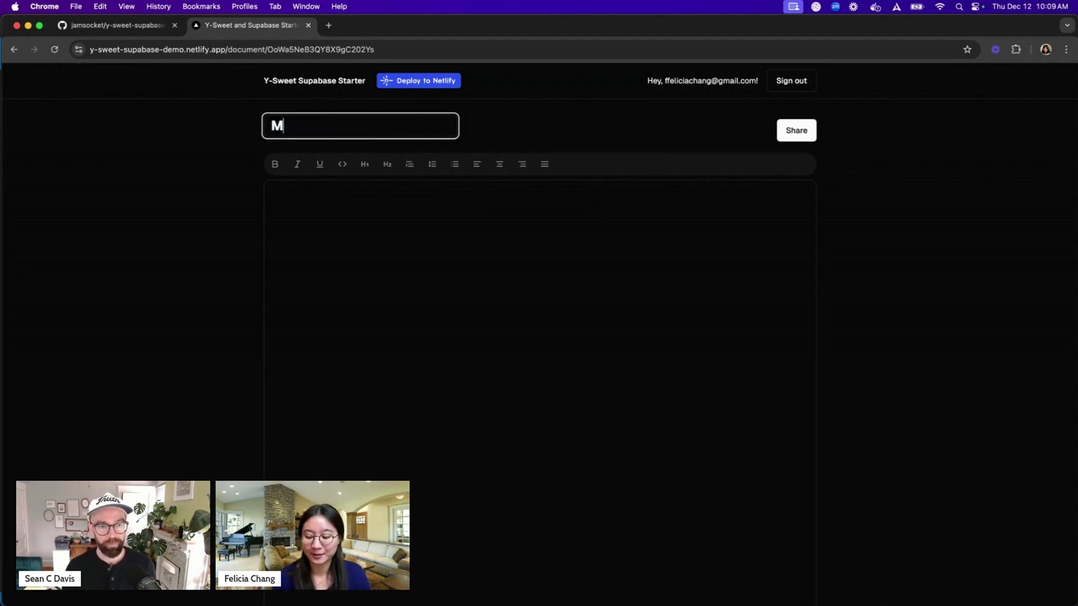
click(364, 392)
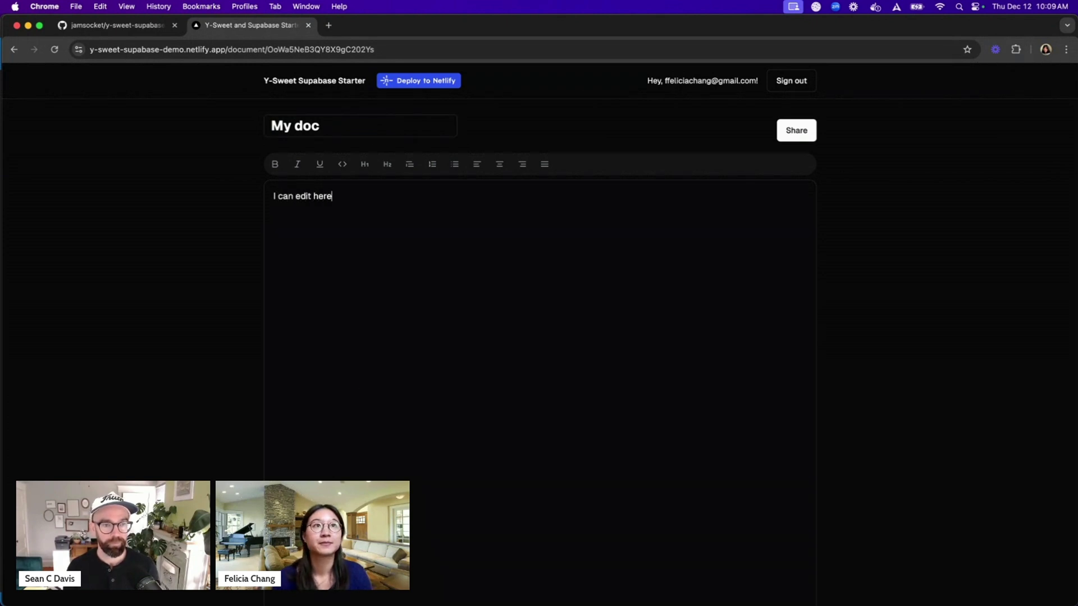
click(797, 137)
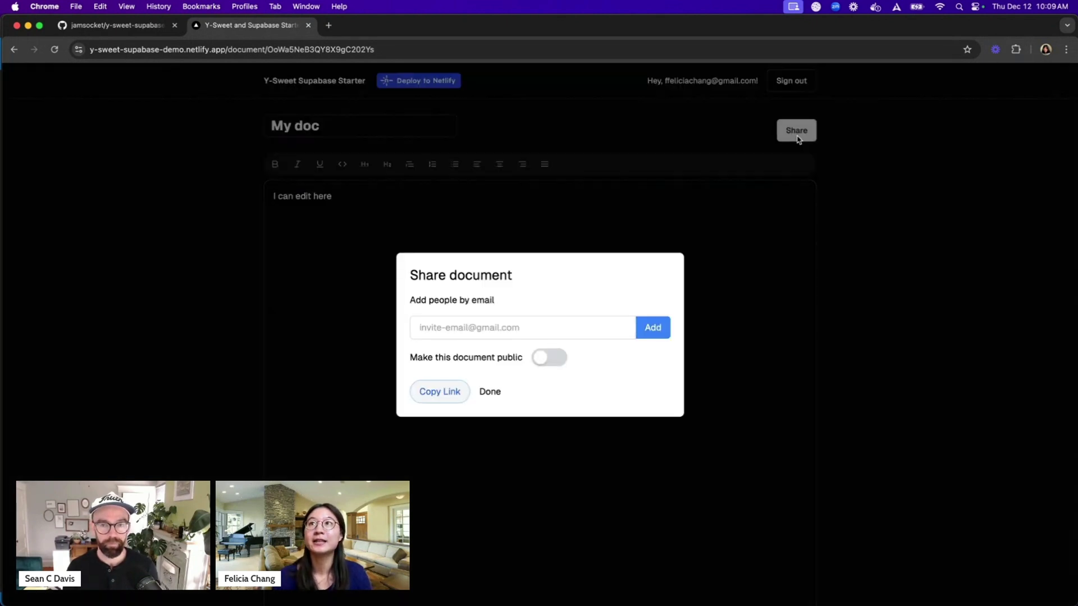
Make 'My doc' public and copy its share link.
click(549, 362)
click(448, 397)
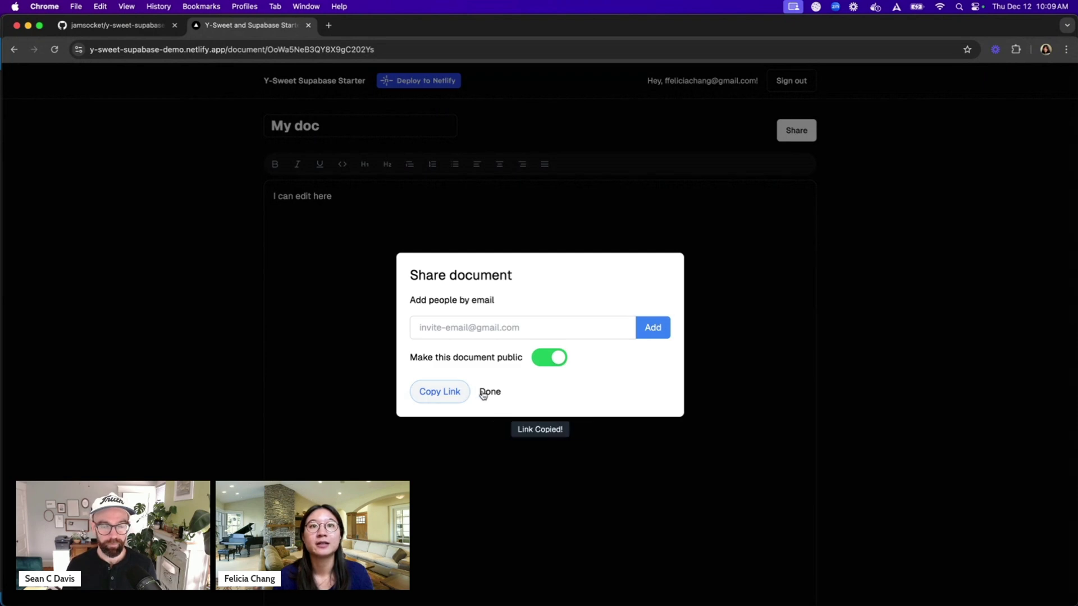
click(486, 392)
Load the copied link in a new incognito window as an anonymous visitor, then return to GitHub.
click(82, 7)
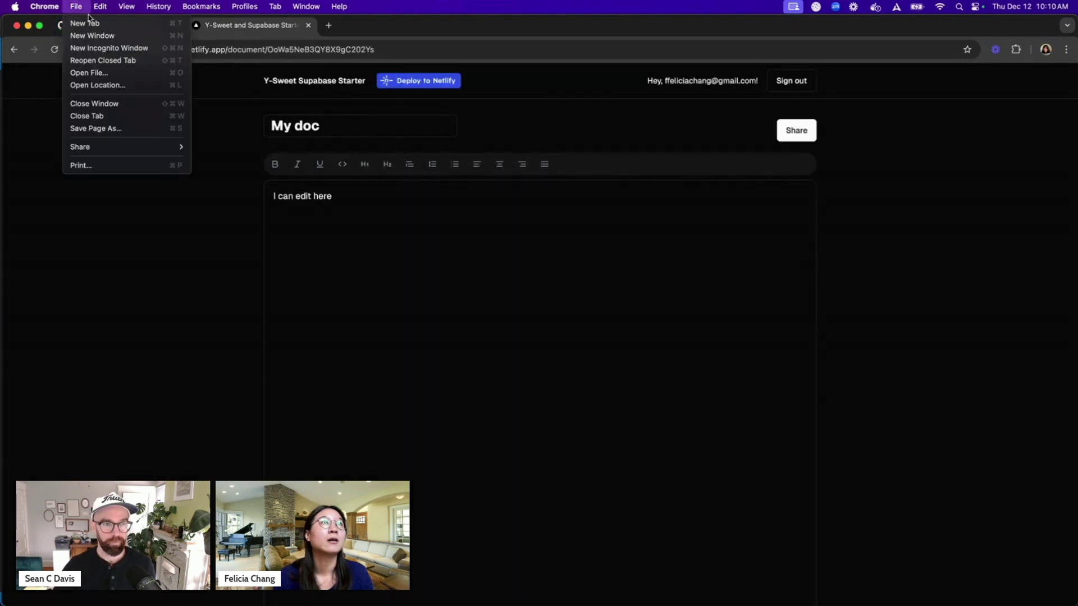
click(92, 48)
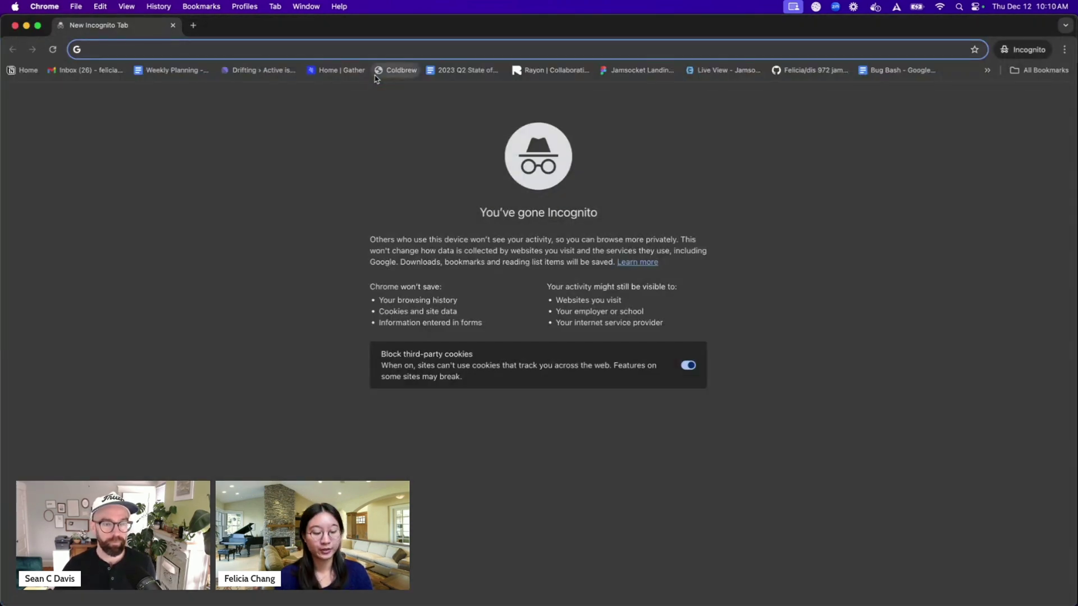
key(super+v)
click(375, 79)
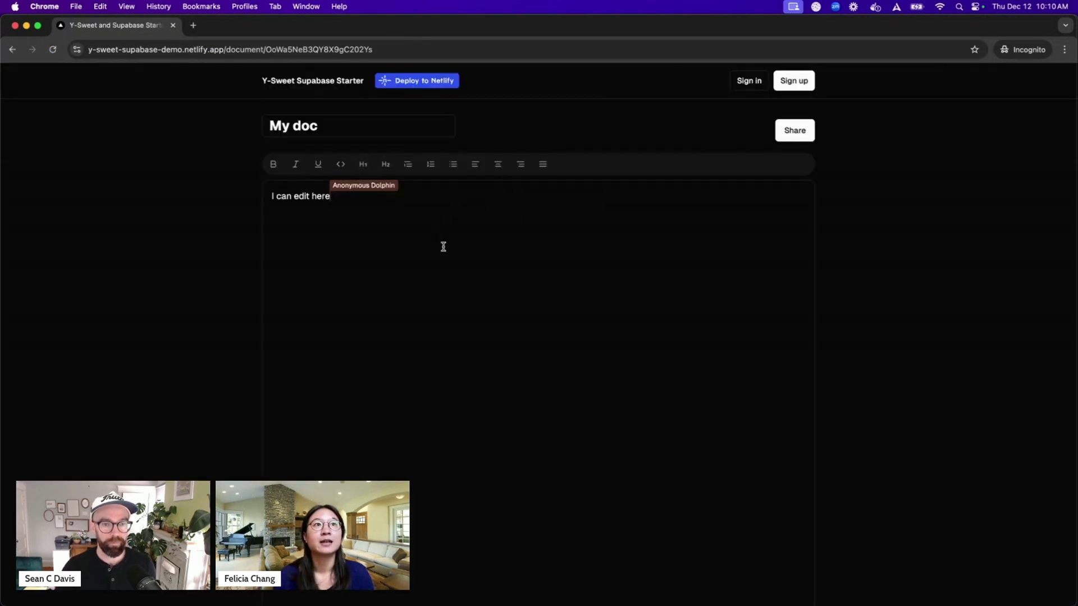
key(super+grave)
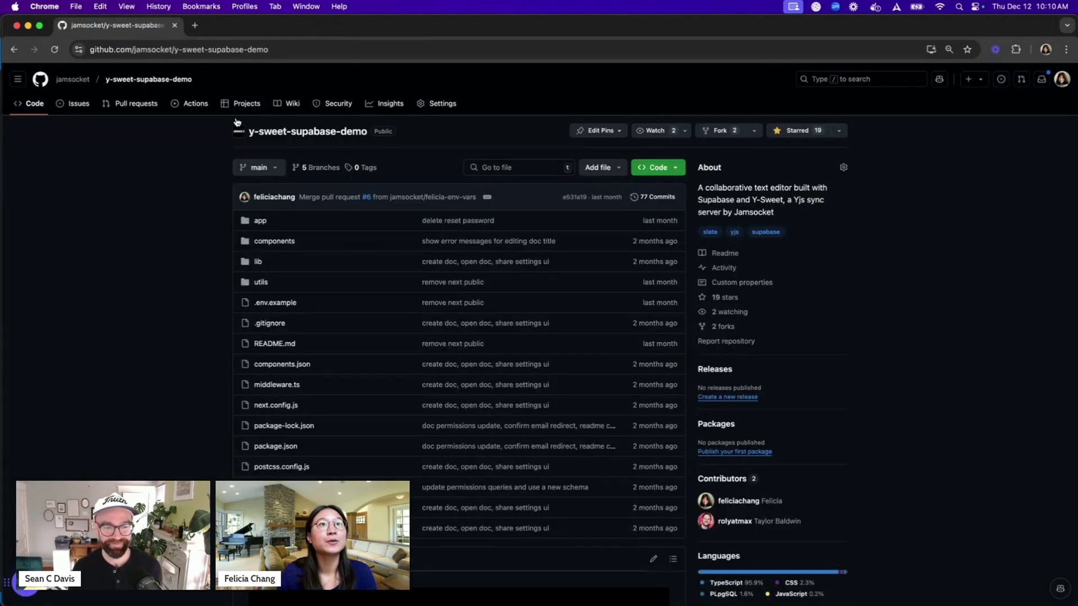
Bring the my-google-docs-clone fork's Chrome window forward and open a blank tab beside it.
scroll(193, 176, down, 1)
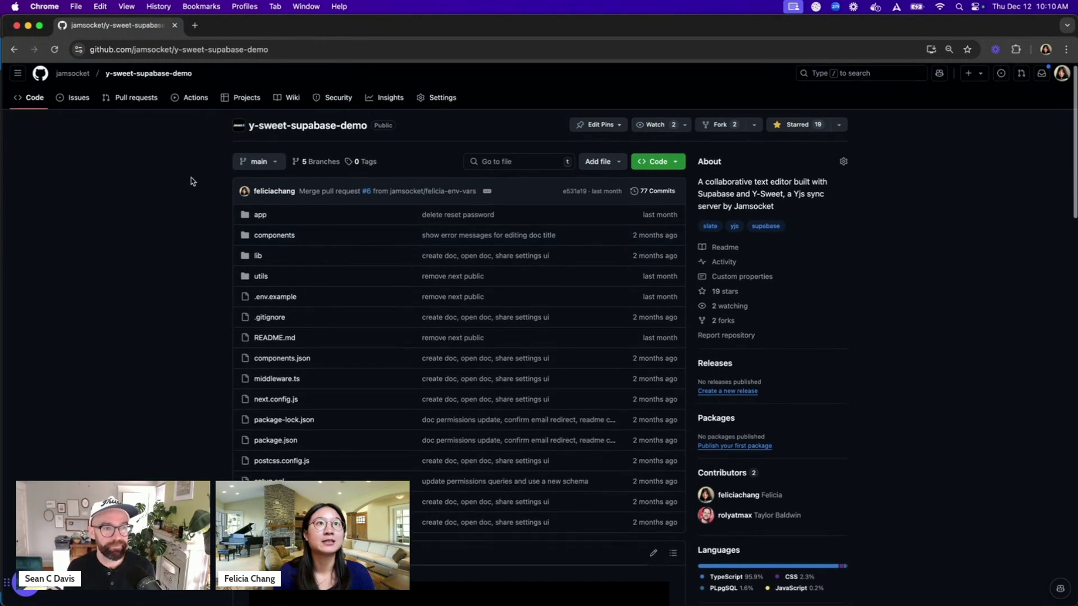
scroll(193, 178, down, 10)
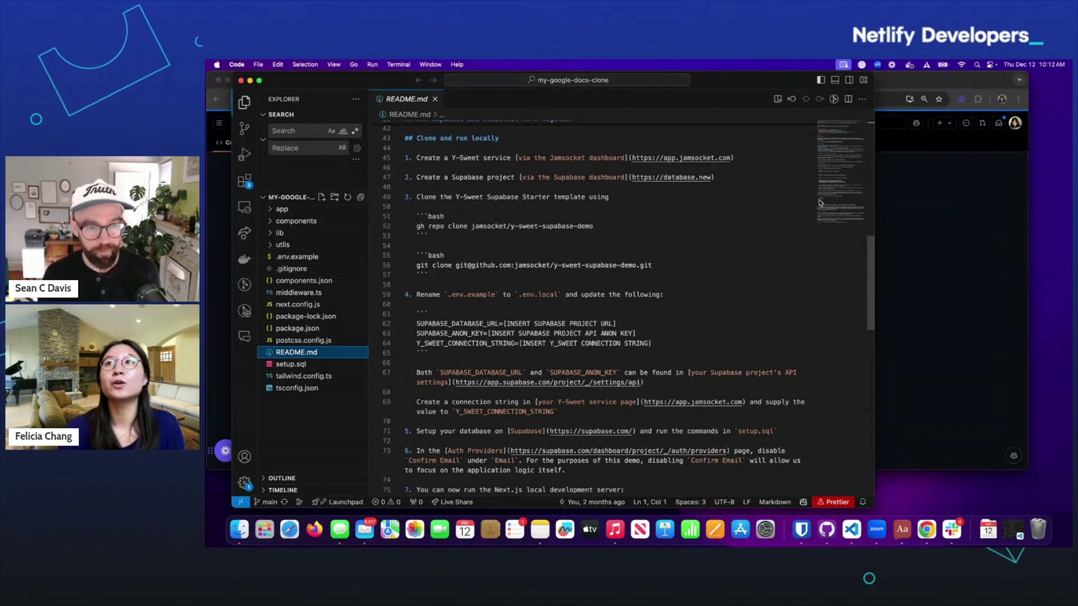
click(951, 209)
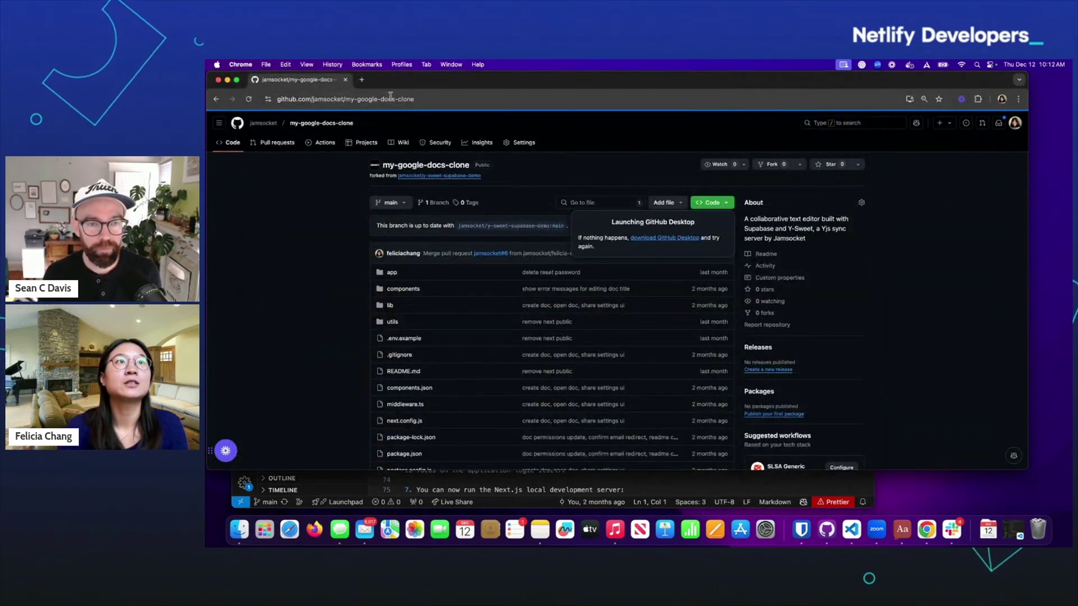
click(363, 80)
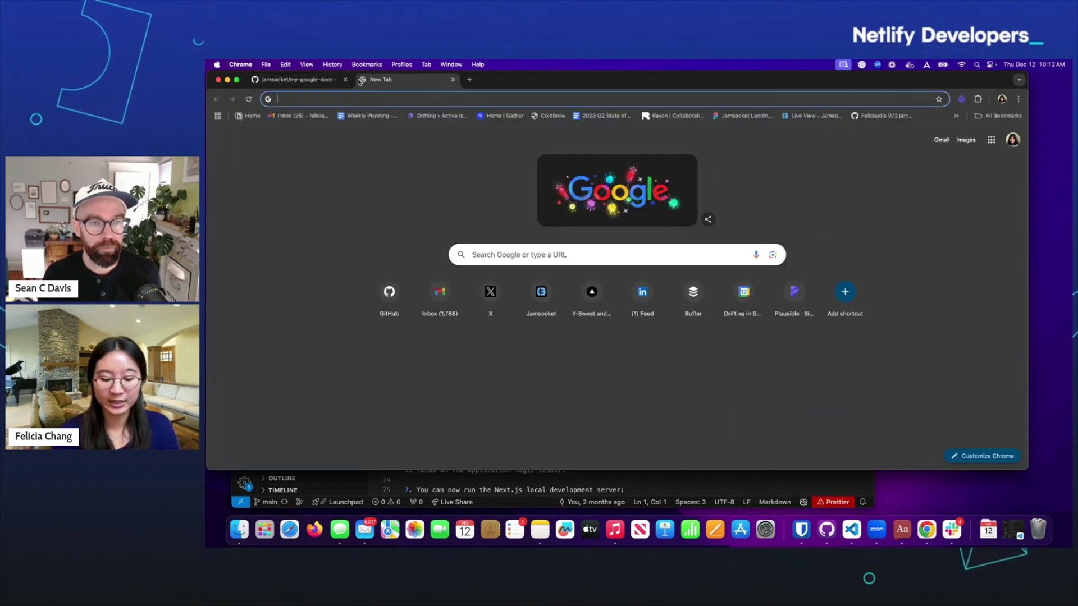
Navigate to the Jamsocket dashboard at app.jamsocket.com.
text(docs.jamsocket.com)
key(Return)
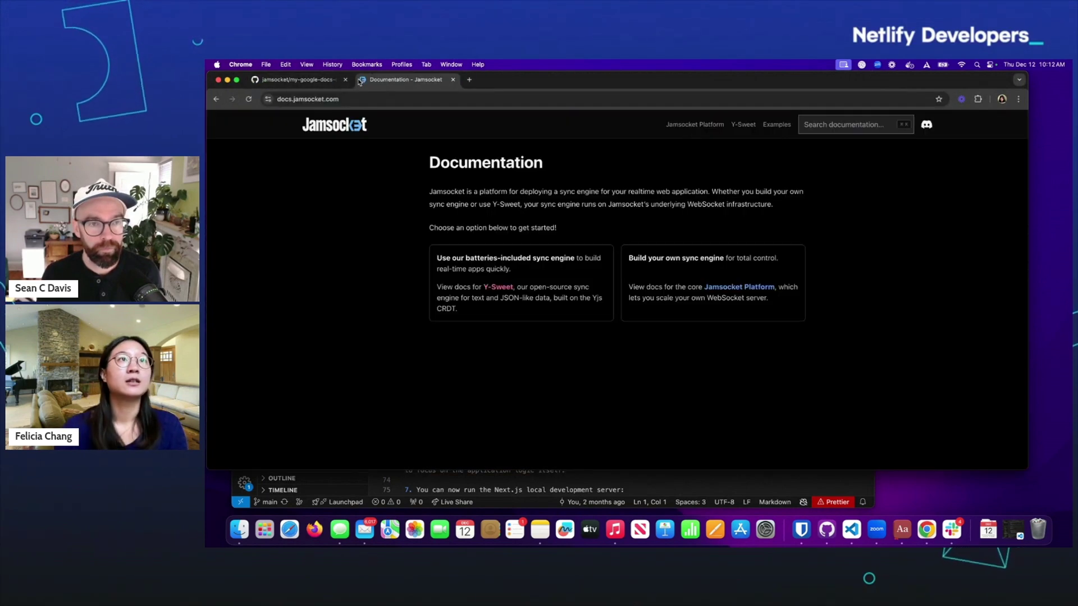
click(513, 103)
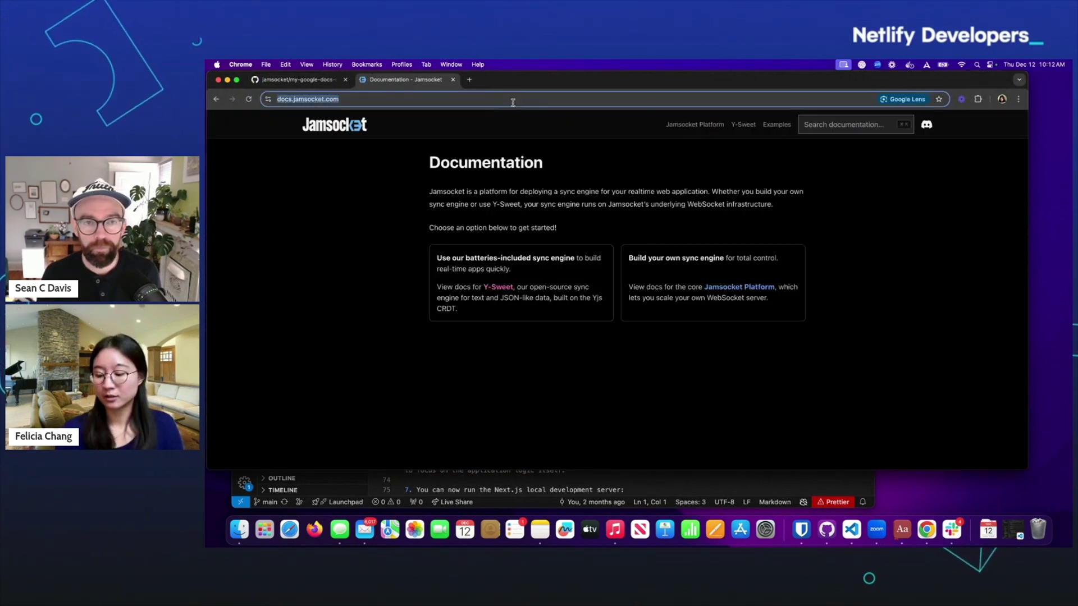
text(jam)
key(BackSpace)
key(BackSpace)
key(BackSpace)
key(BackSpace)
text(app.j)
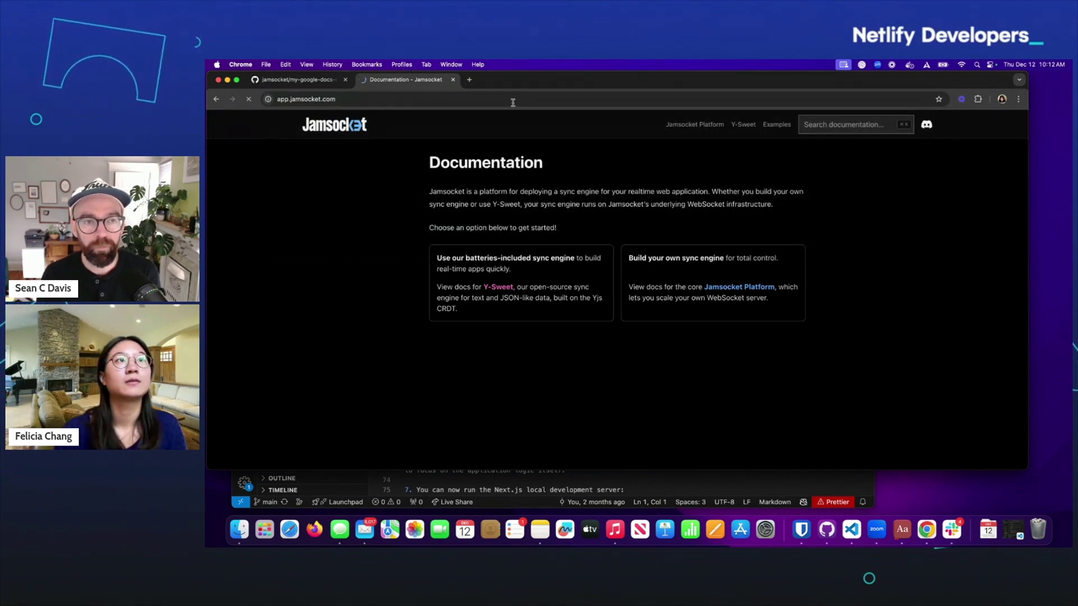
key(Return)
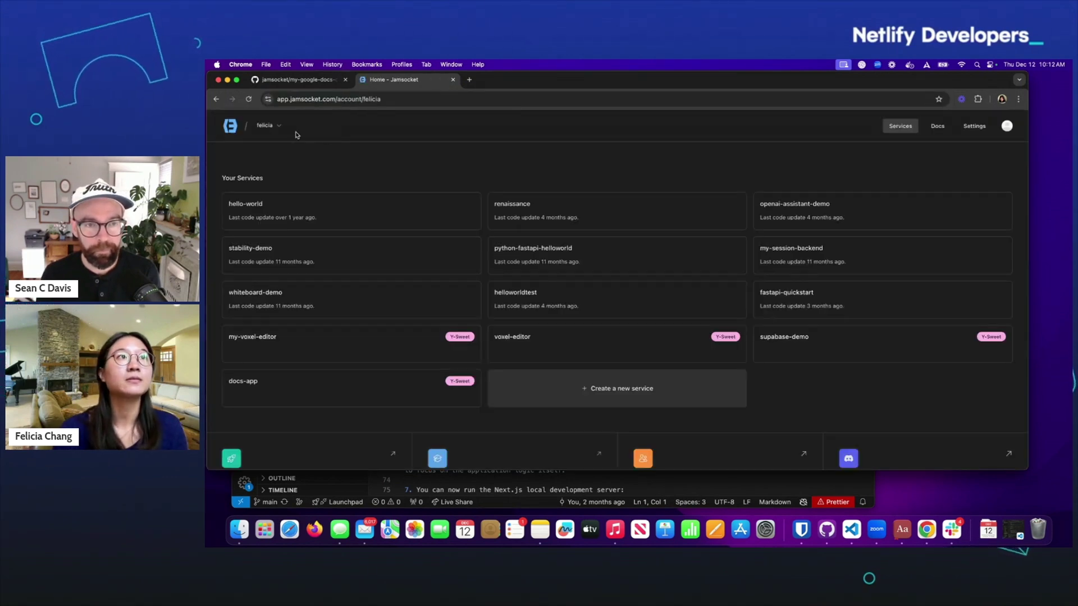
Create a Y-Sweet Service named my-google-docs-clone and open its service page.
click(547, 387)
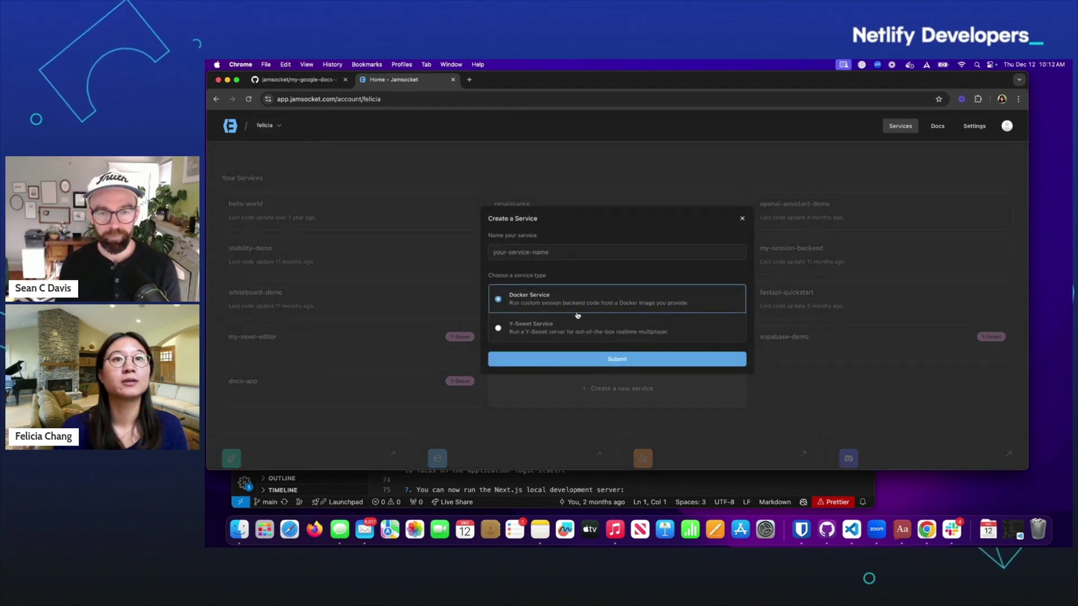
click(549, 253)
text(my-)
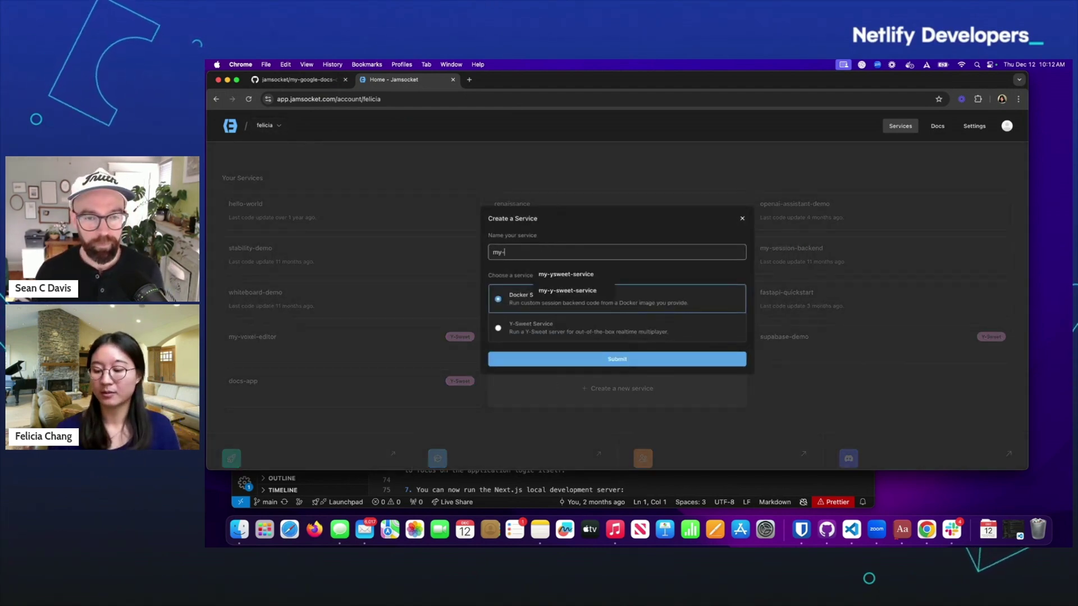
text(google-docs-clone)
click(548, 332)
click(564, 359)
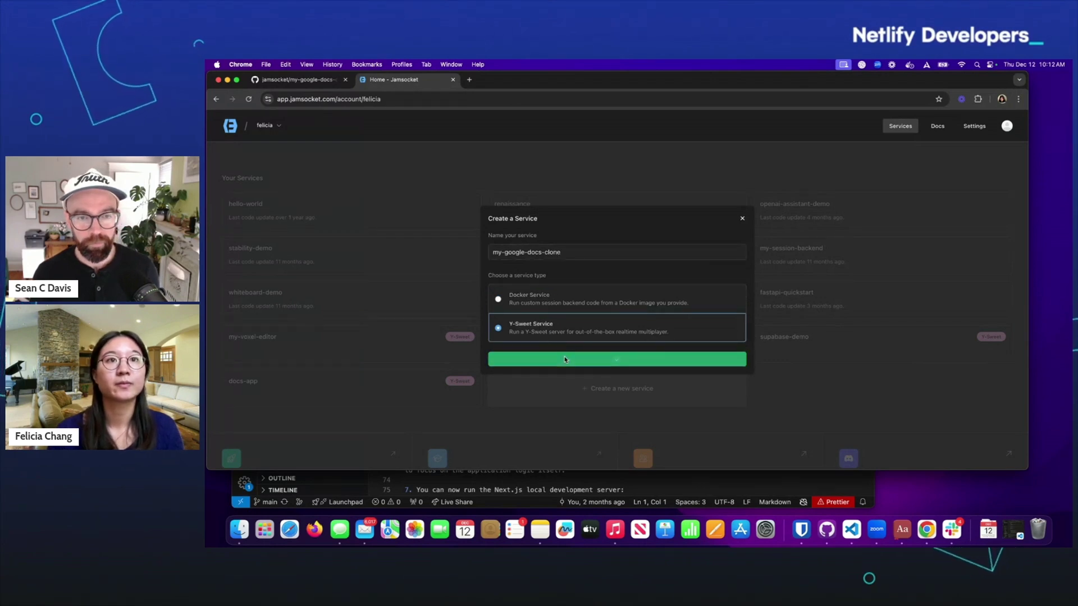
click(671, 381)
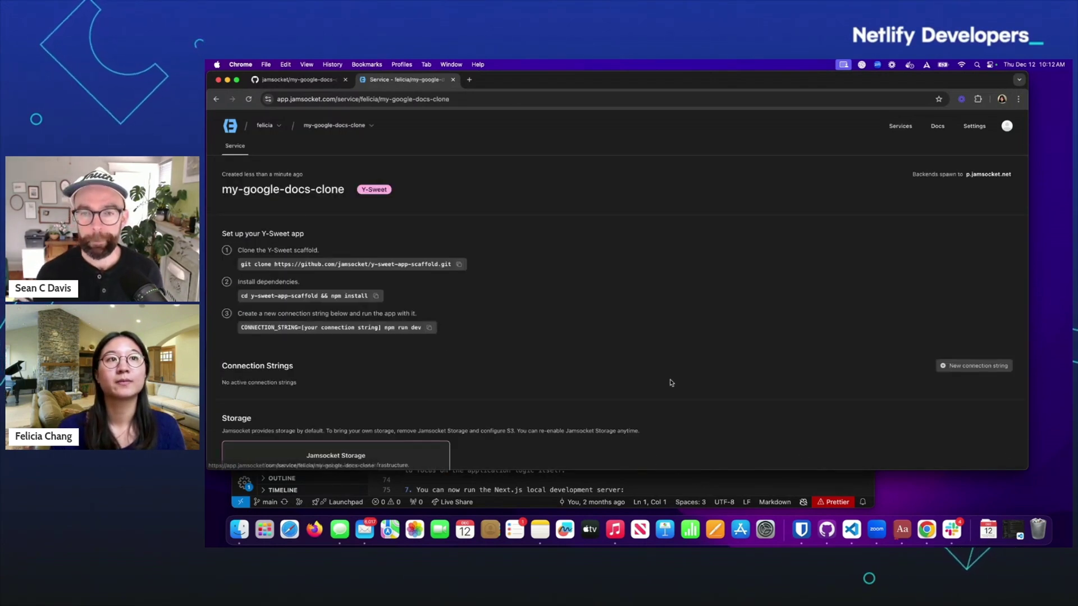
Create and copy a connection string described 'my-connection-string', then return to VS Code.
scroll(705, 393, down, 2)
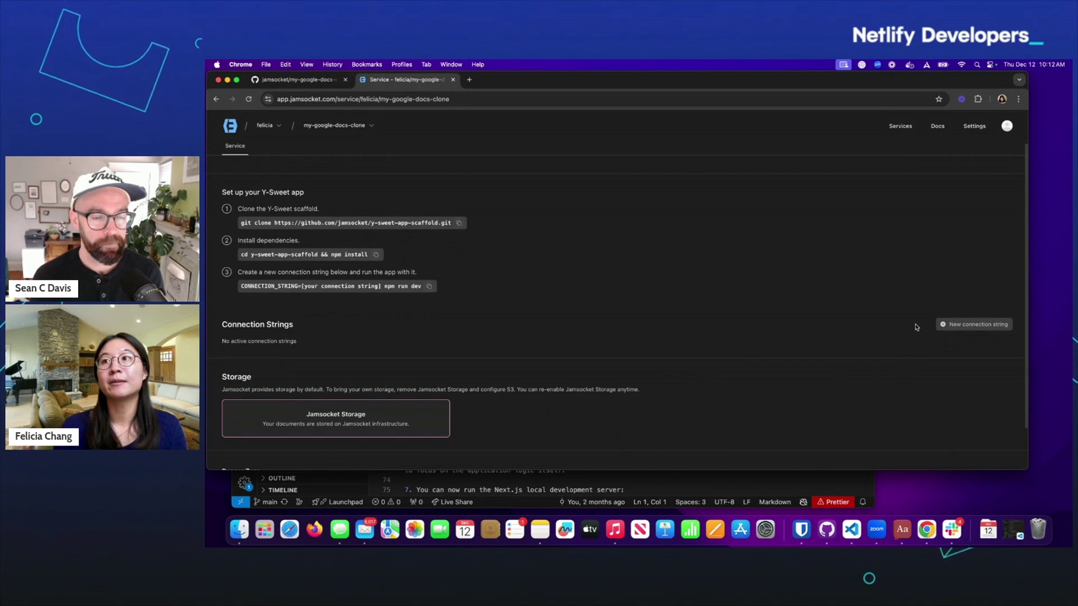
click(945, 325)
click(682, 287)
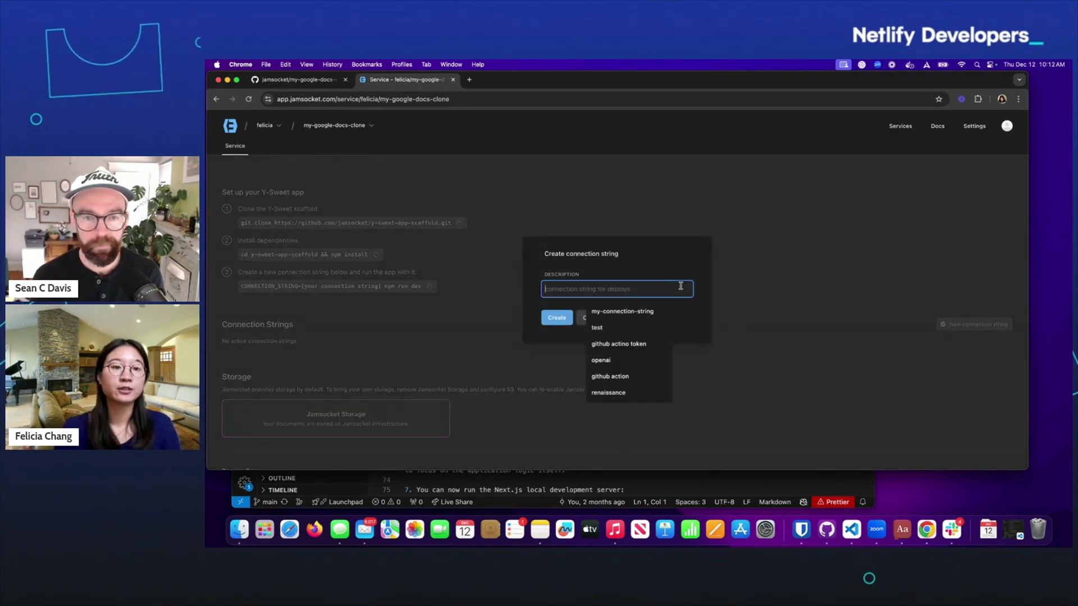
click(646, 311)
click(556, 317)
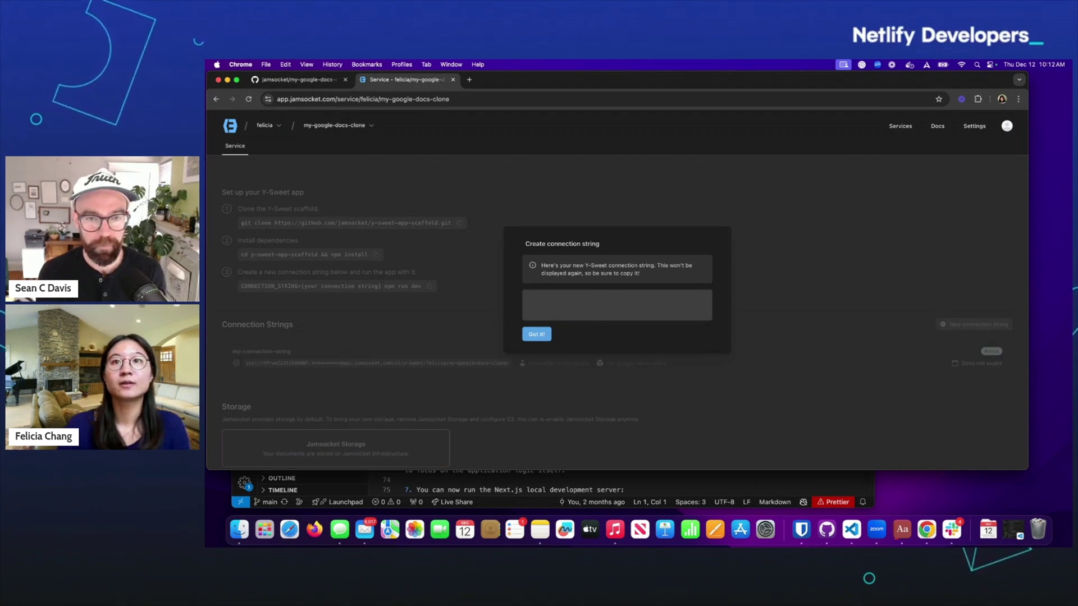
click(553, 477)
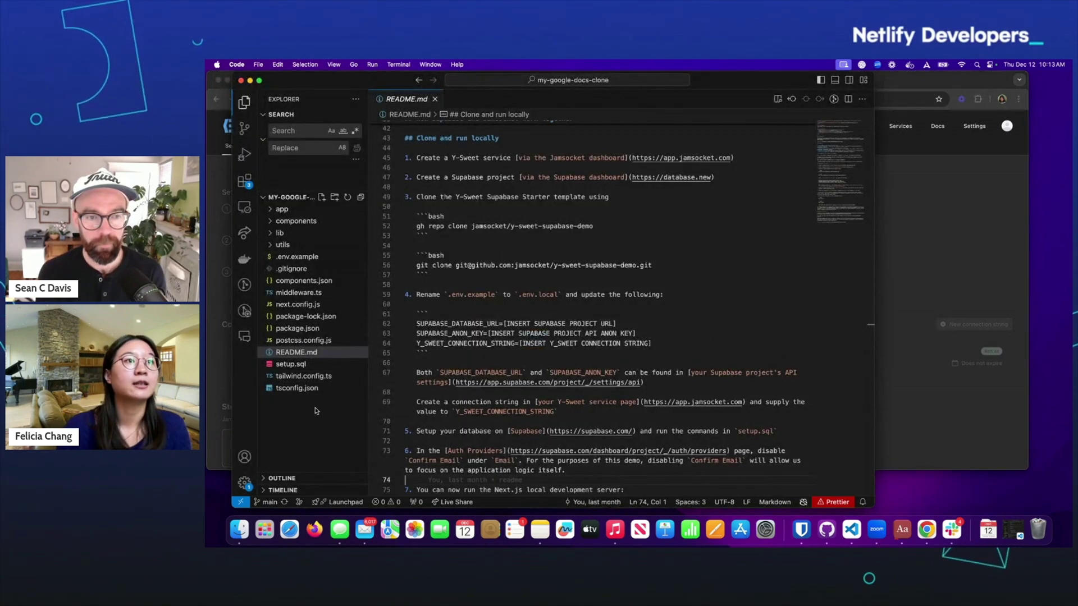
Add a new .env.local file to the project.
right_click(318, 350)
click(354, 358)
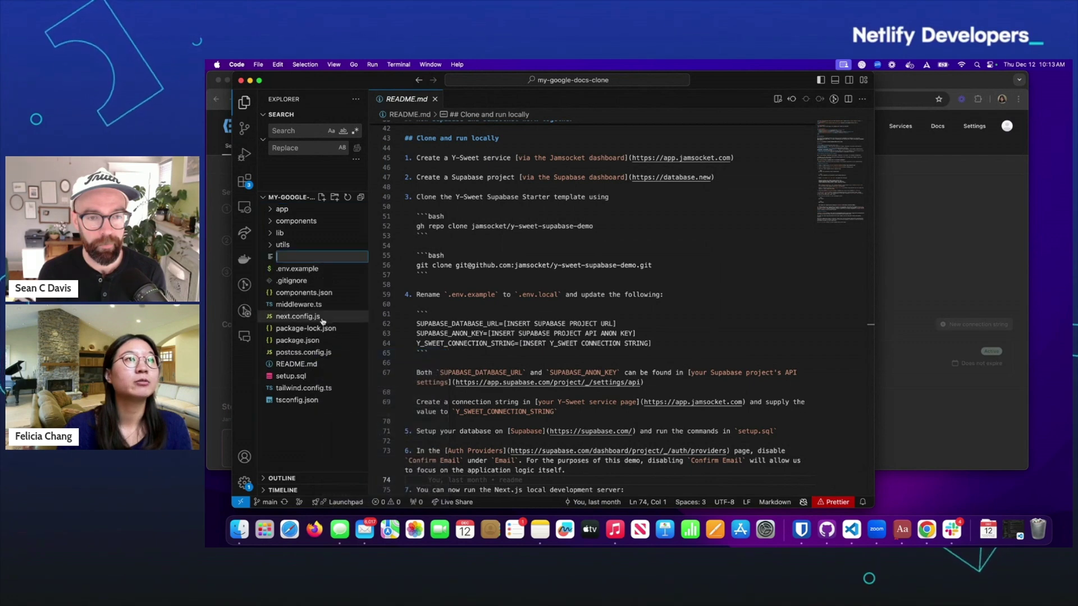
text(.env)
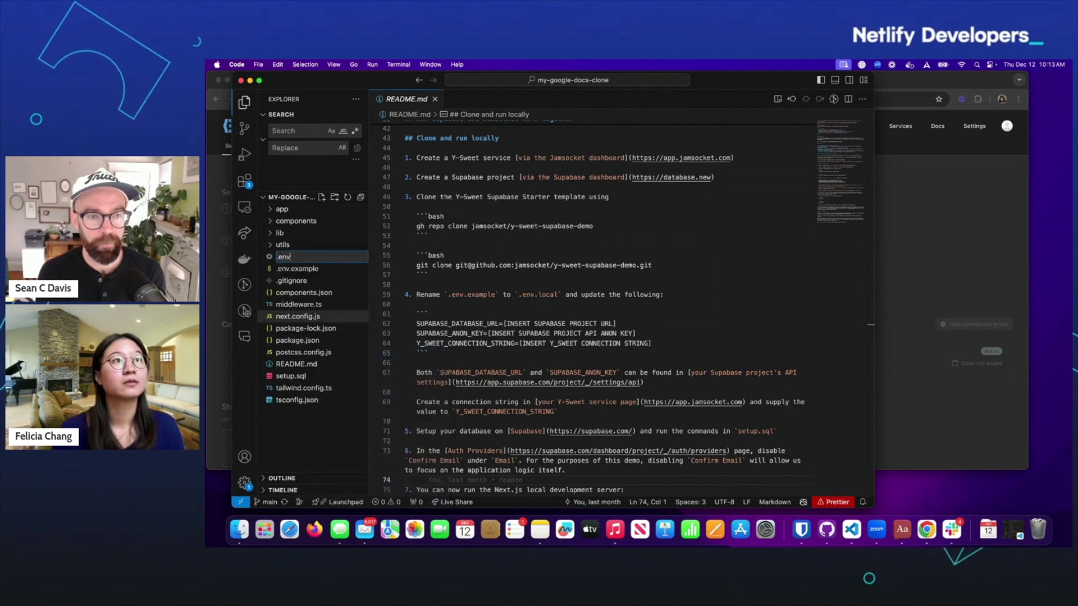
text(.local)
key(Return)
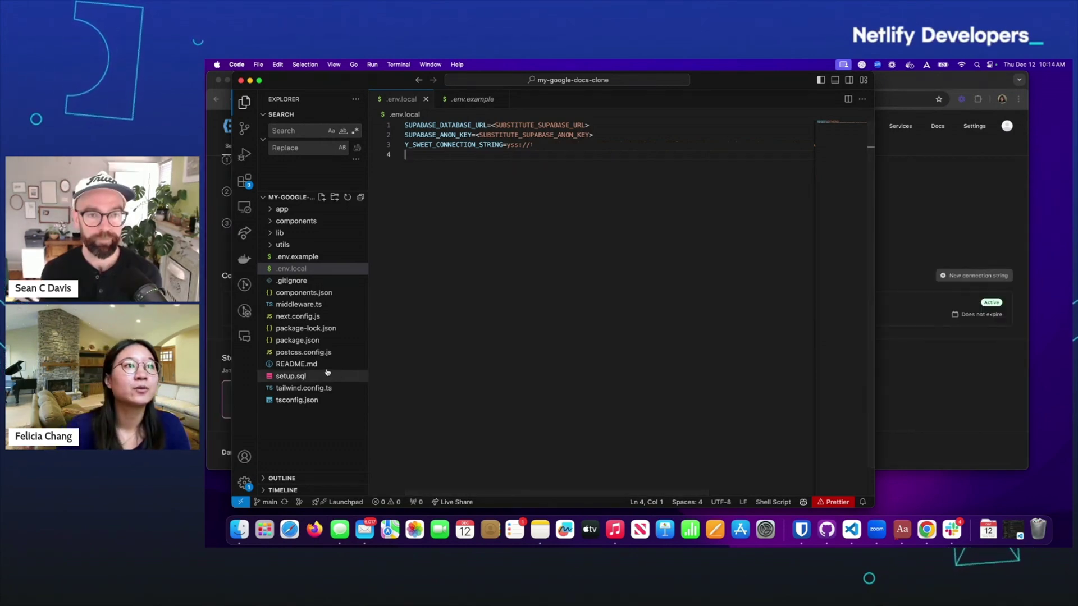
Open README.md, glance at the Jamsocket and Supabase pages in Chrome, then return to VS Code.
click(314, 365)
click(962, 193)
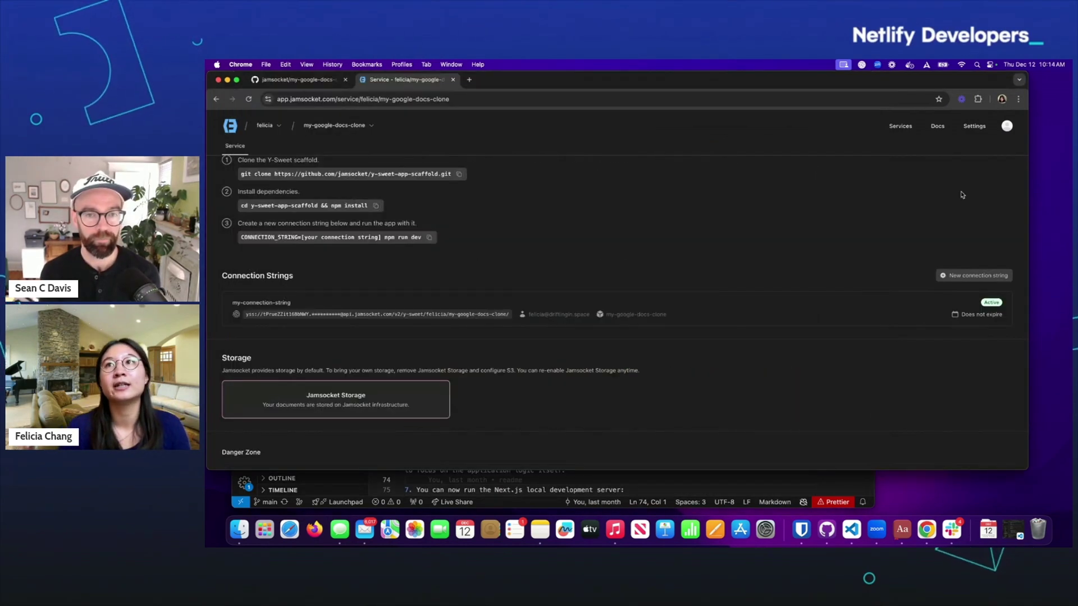
key(super+grave)
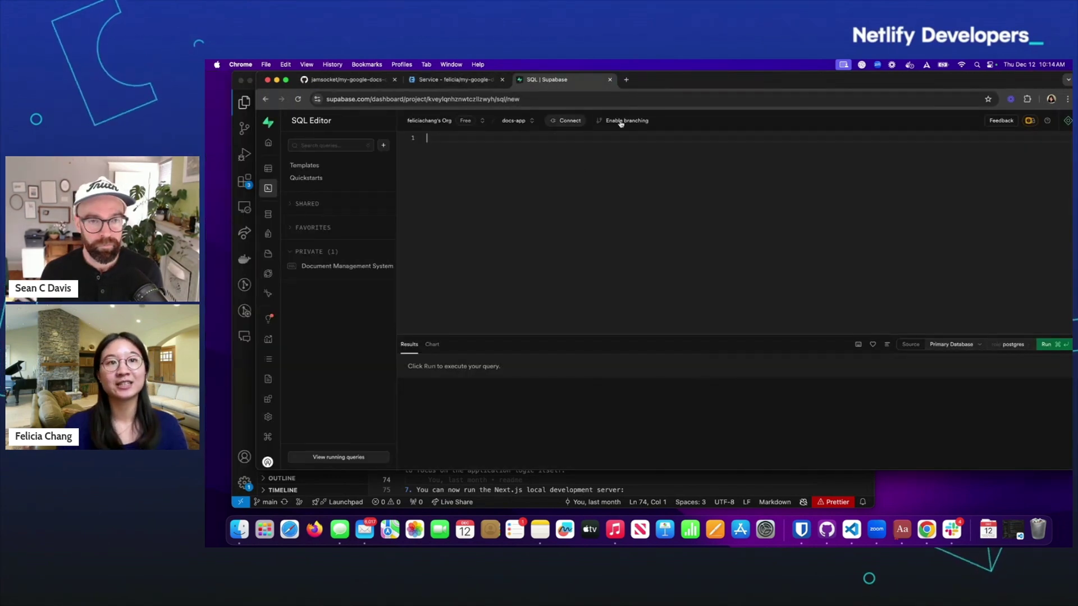
key(super+Tab)
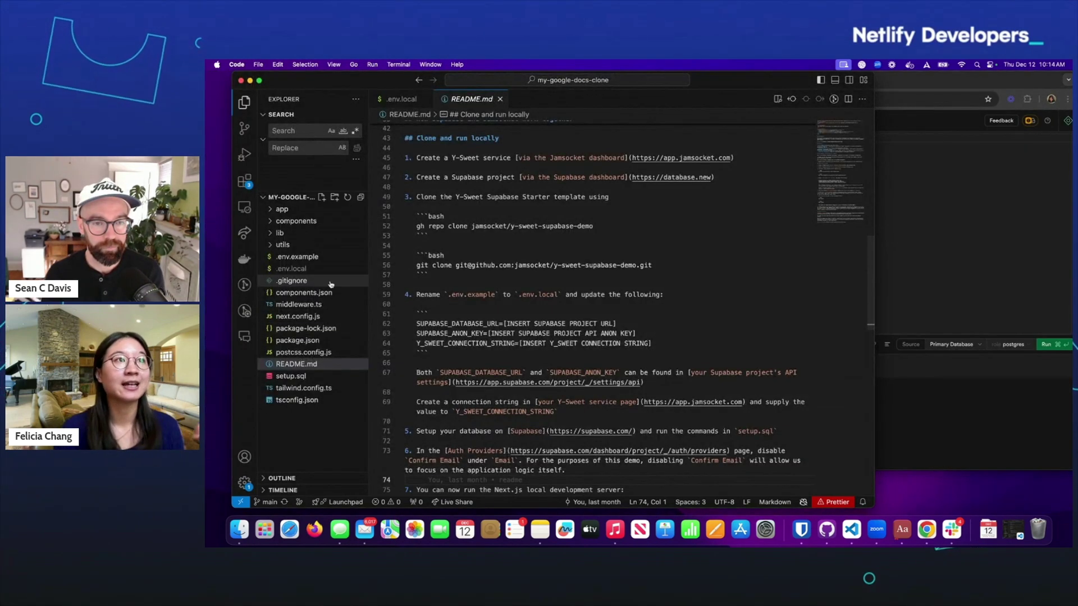
Open setup.sql, copy its whole table and trigger script, then switch to Supabase's SQL editor.
scroll(478, 264, down, 1)
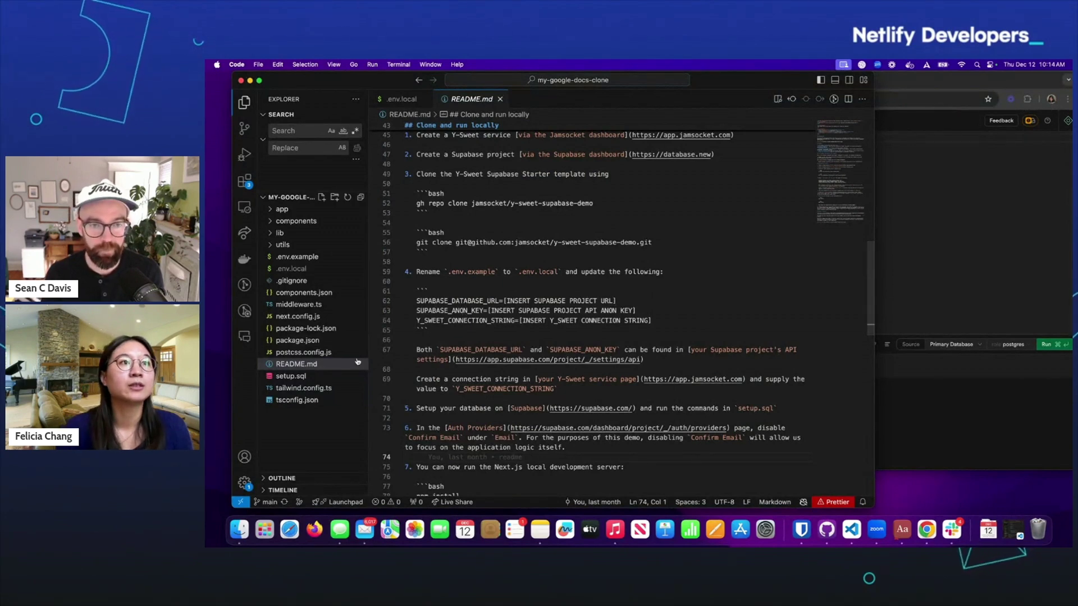
click(292, 375)
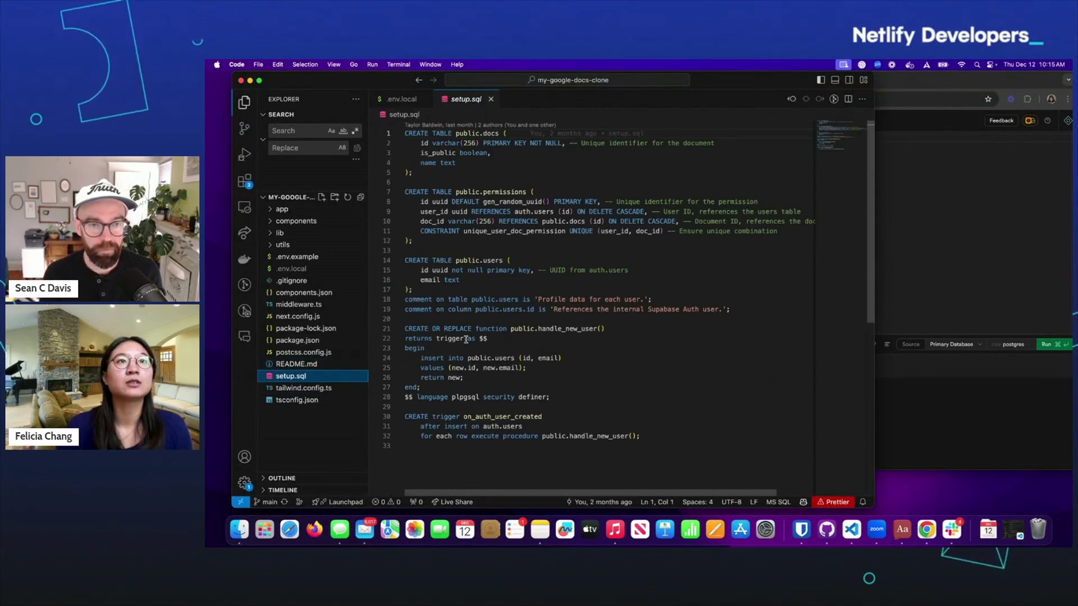
drag(485, 444, 337, 128)
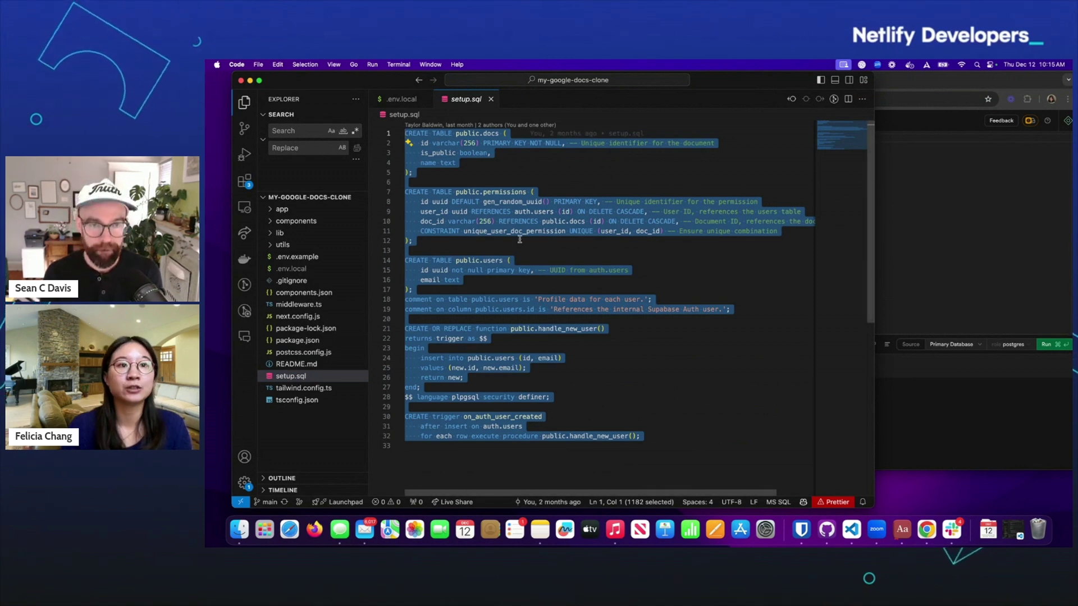
click(631, 309)
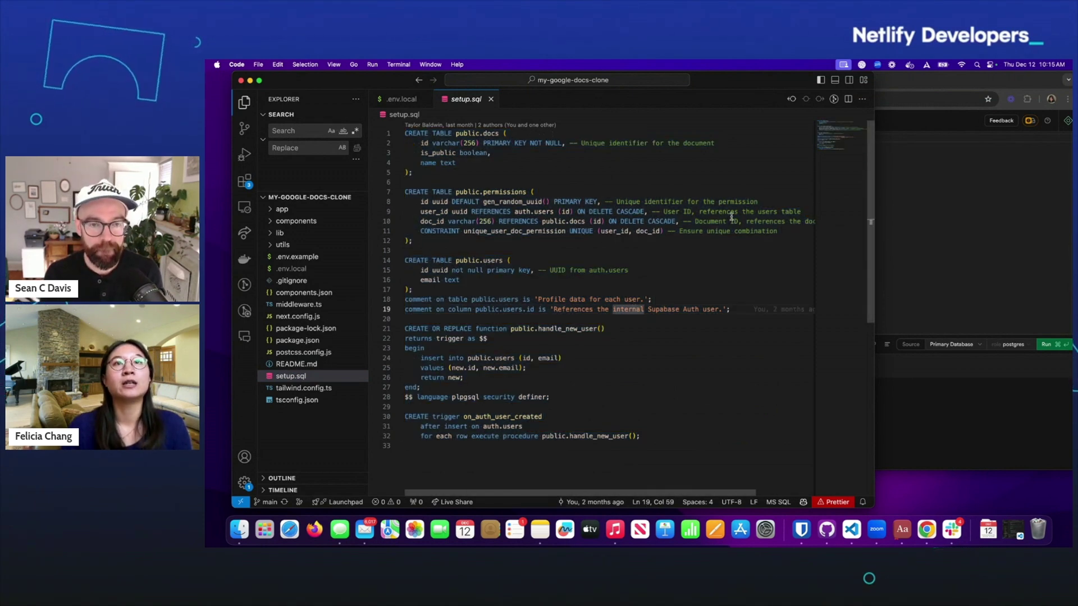
click(886, 215)
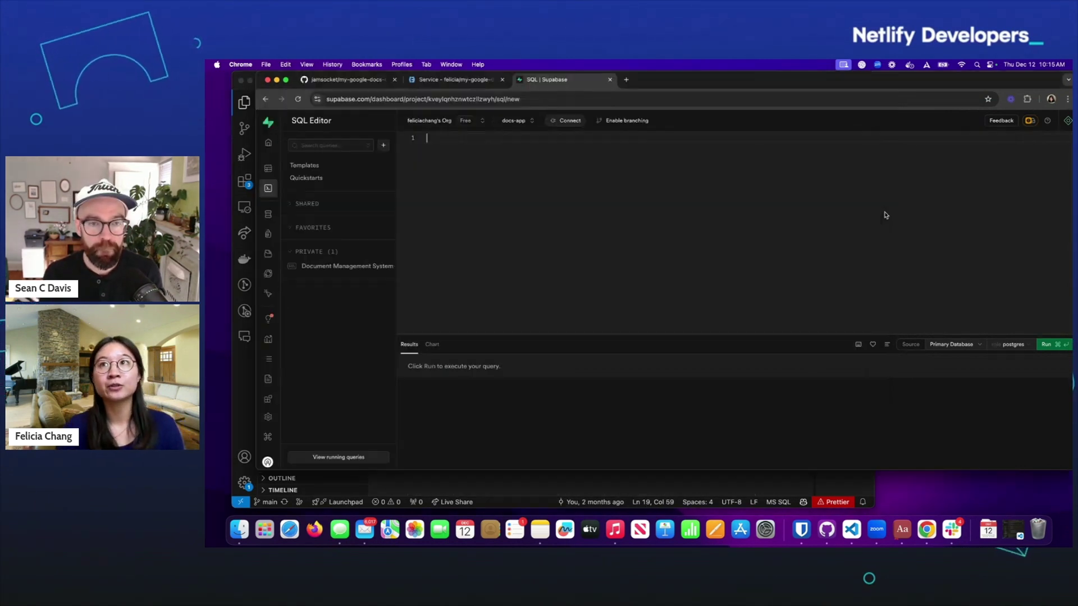
Paste the setup script into the Supabase SQL editor and run it.
key(super+v)
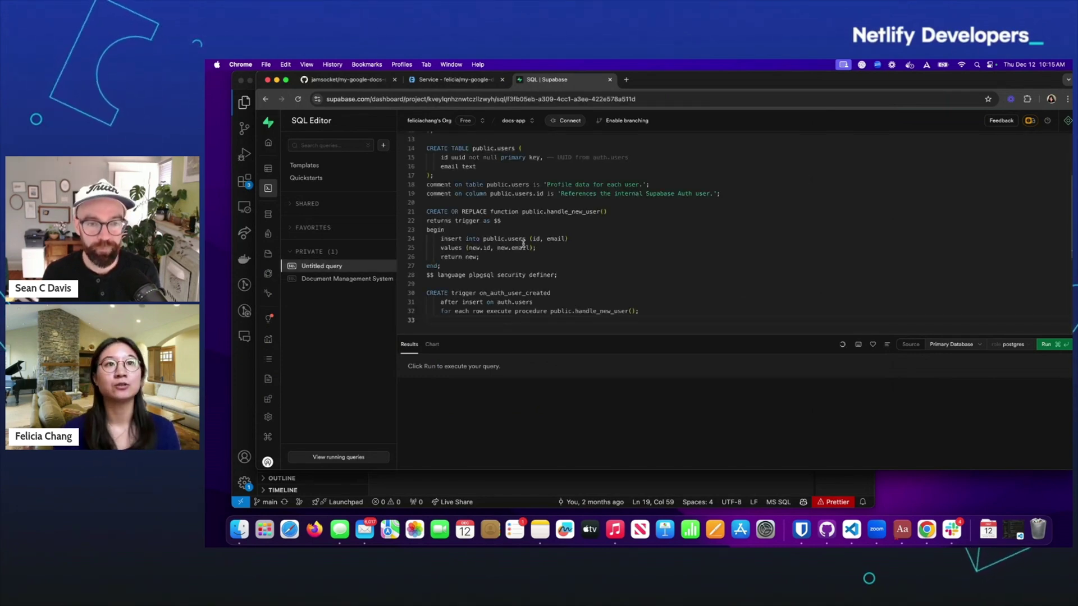
click(1048, 344)
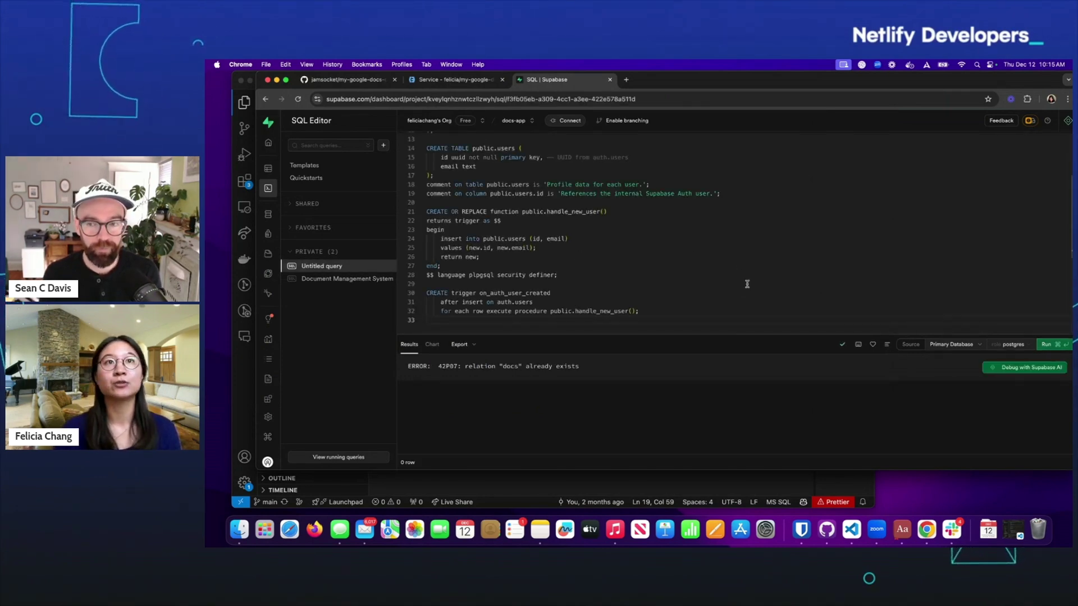
scroll(606, 293, up, 4)
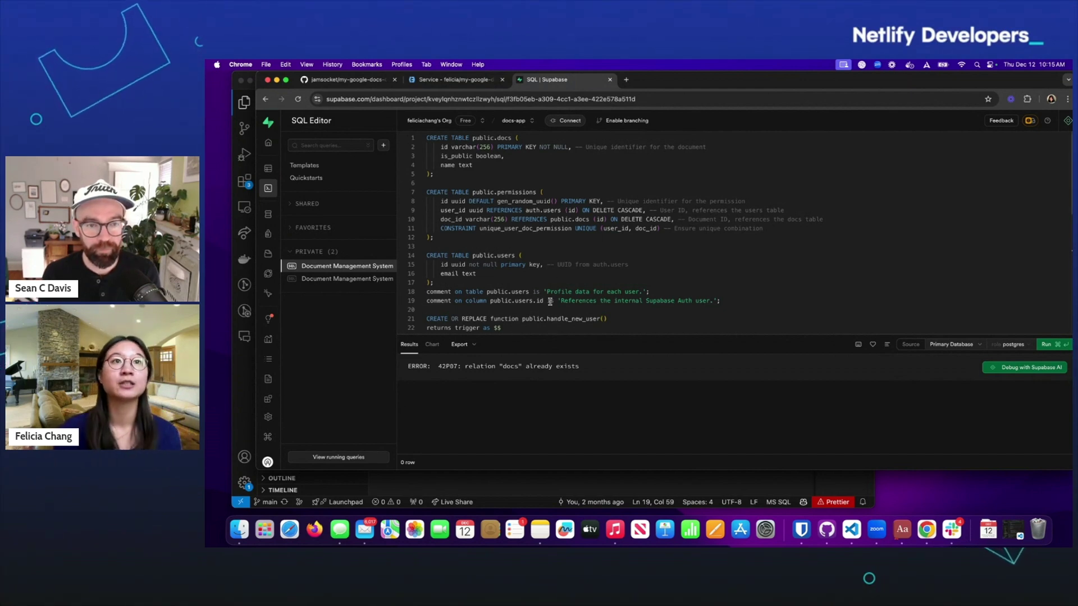
drag(551, 332, 552, 382)
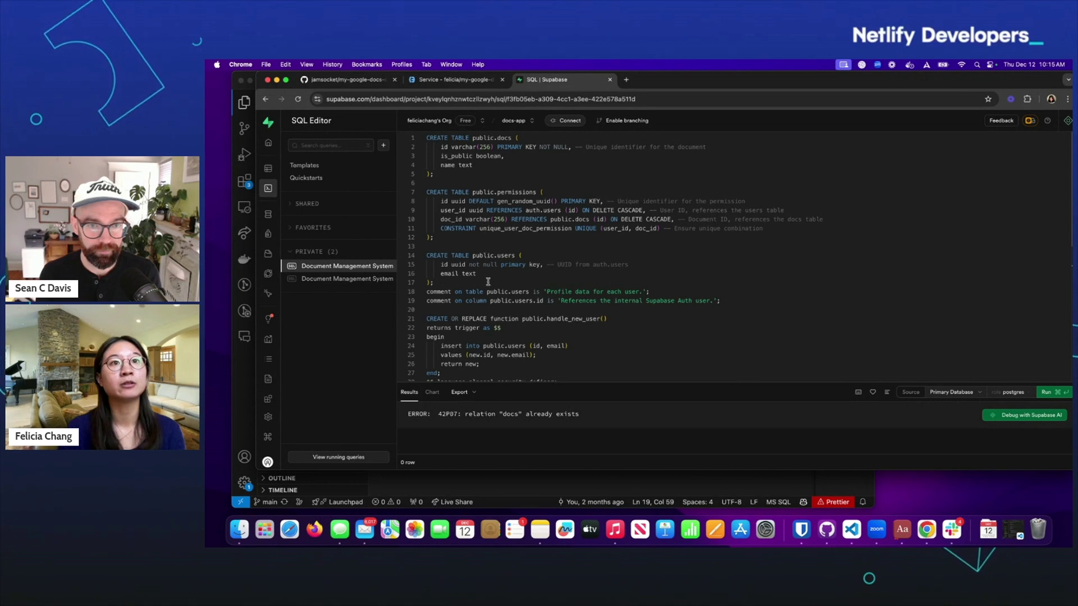
Confirm the docs, permissions and users tables in the Table Editor, then return to VS Code.
scroll(488, 282, down, 3)
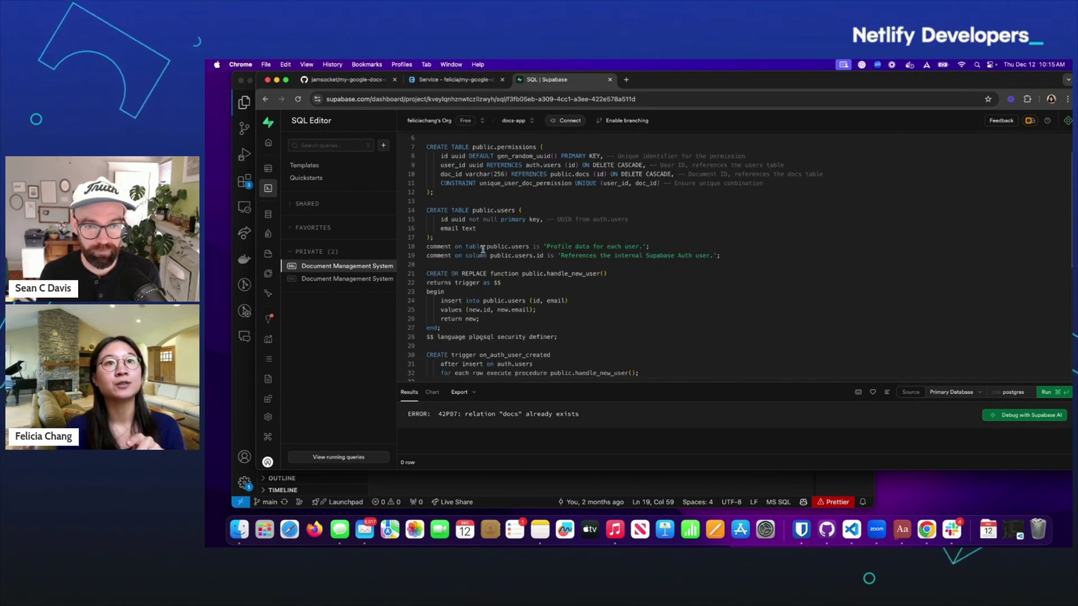
click(270, 171)
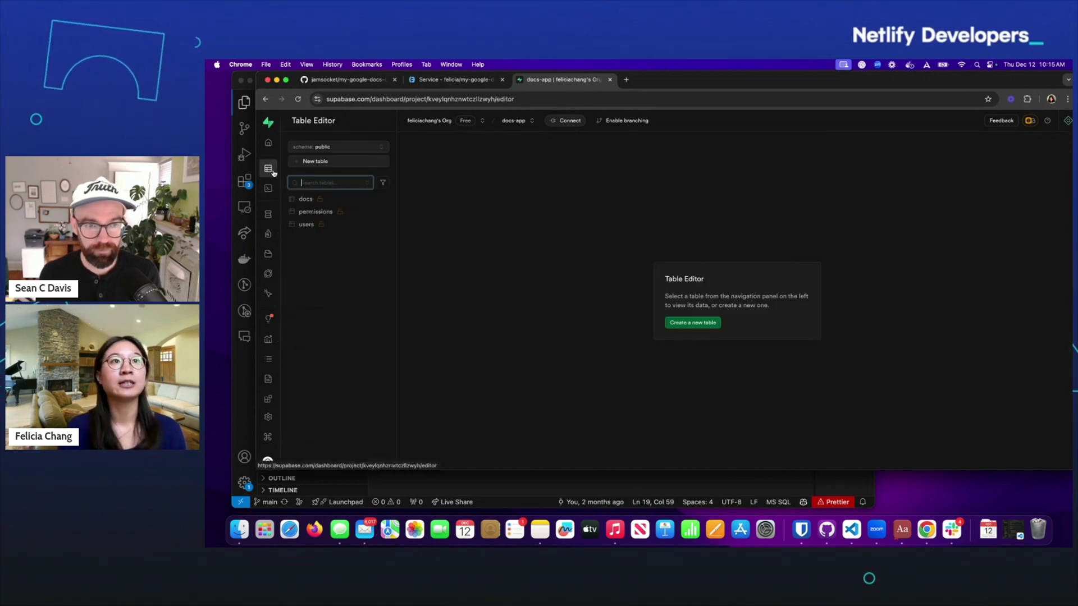
key(super+Tab)
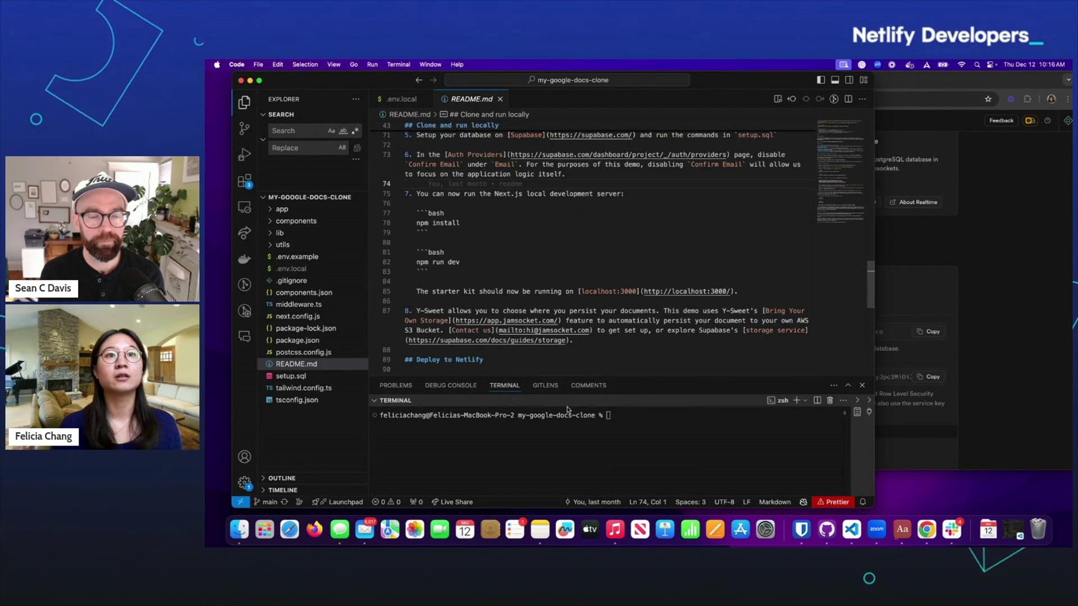
Enlarge the terminal, run npm install, then npm run dev to serve on localhost:3001.
drag(568, 377, 569, 274)
text(npm install)
key(Return)
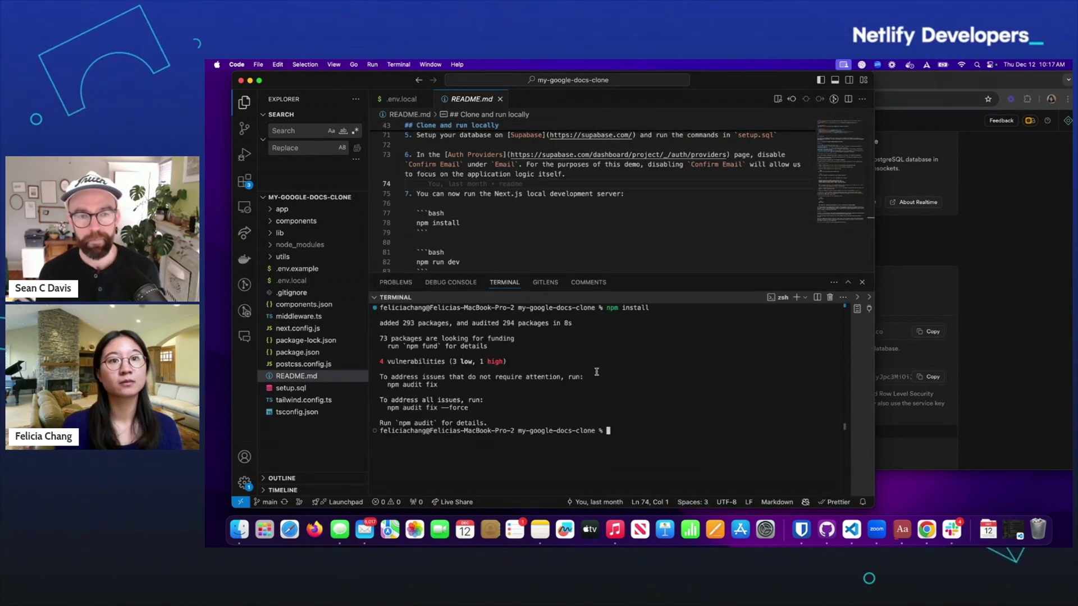
text(npm run dev)
key(Return)
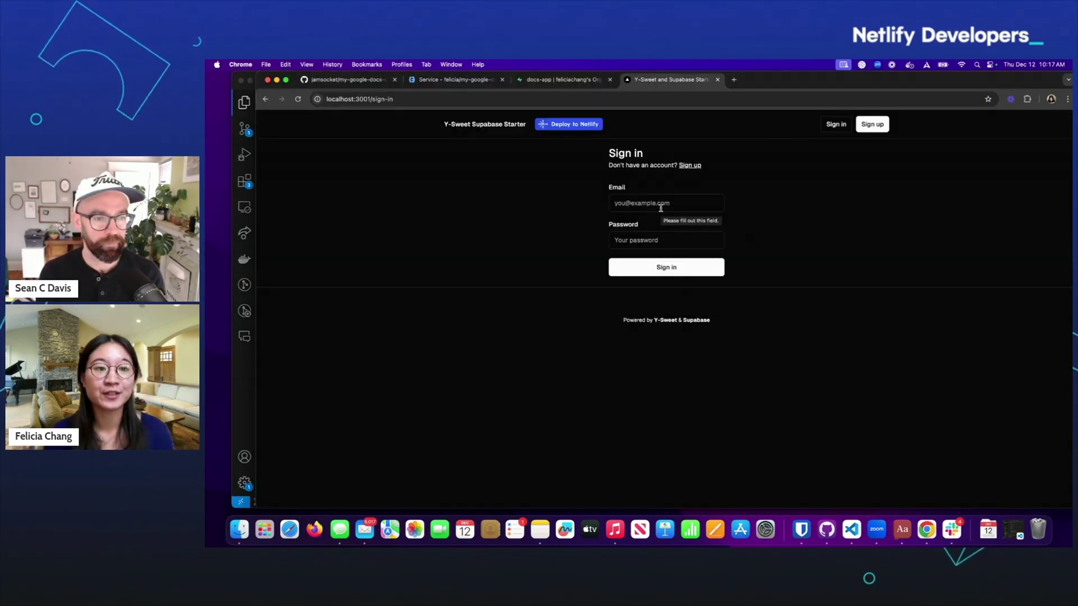
Sign up a new account with the saved email and a password, dismissing Chrome's save-password prompt.
click(661, 204)
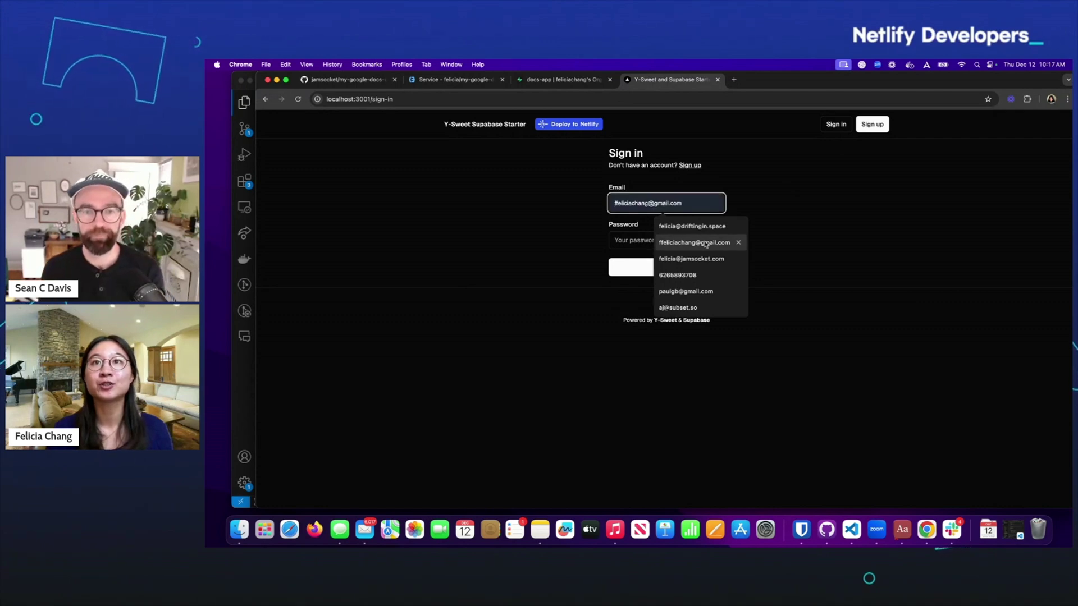
click(704, 241)
click(691, 243)
click(690, 165)
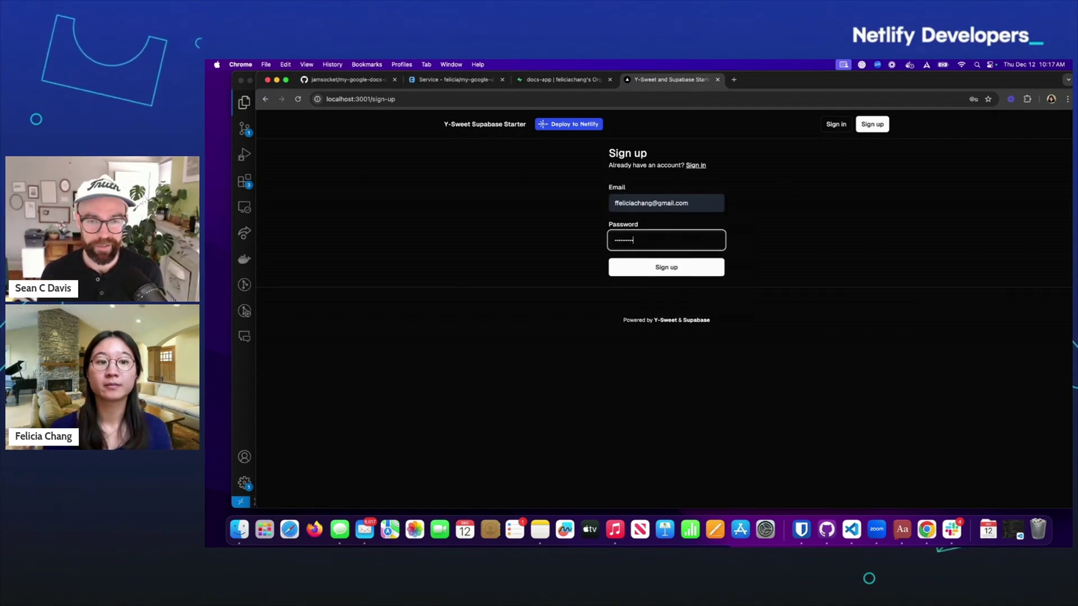
click(665, 268)
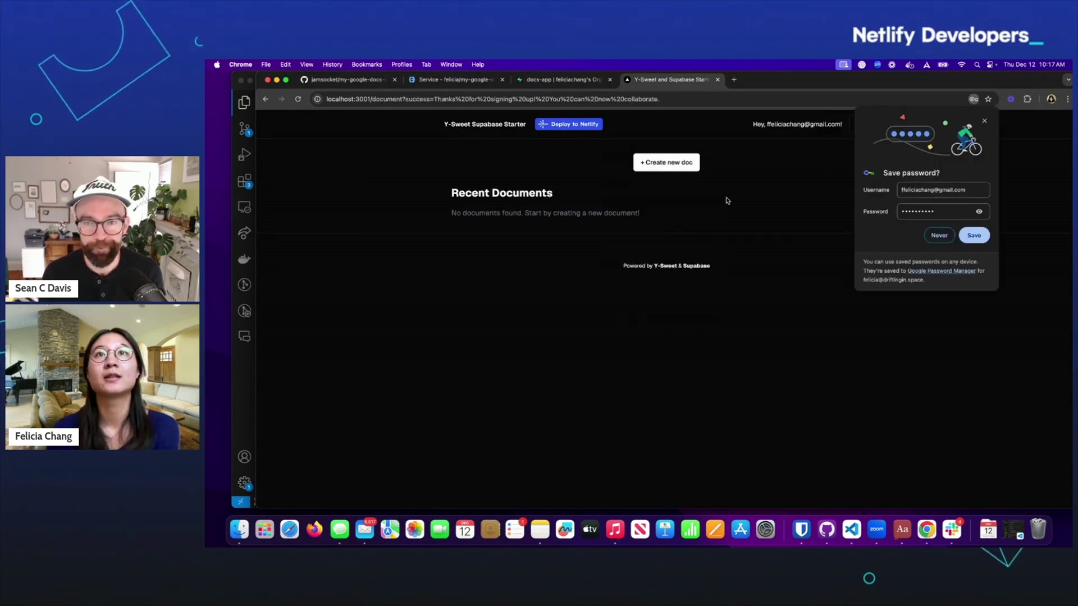
click(728, 201)
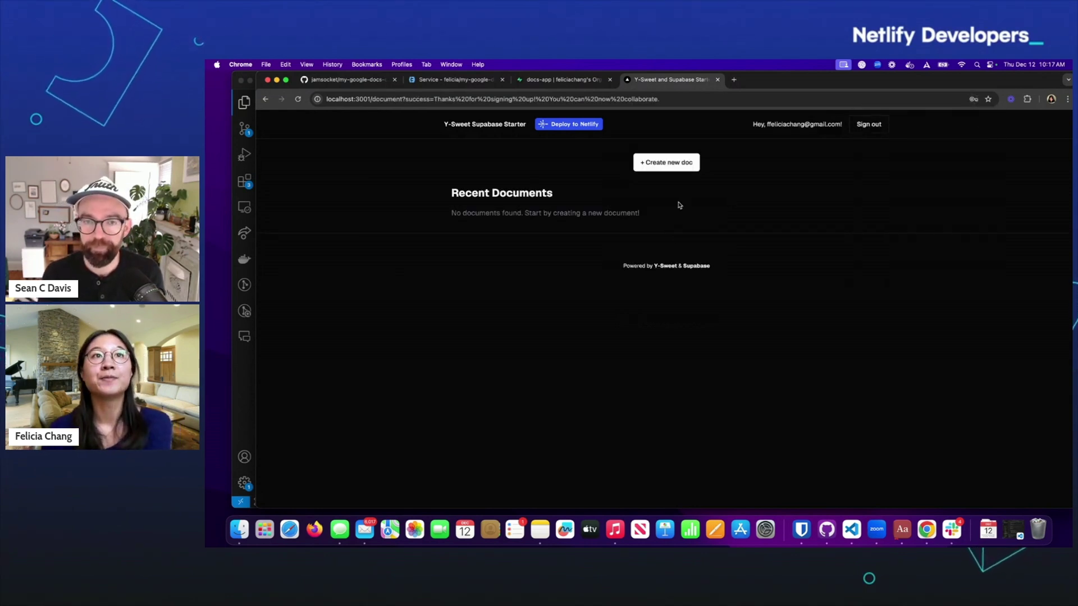
Create a new doc, highlight its document ID in the address bar, and check the empty editor.
click(657, 164)
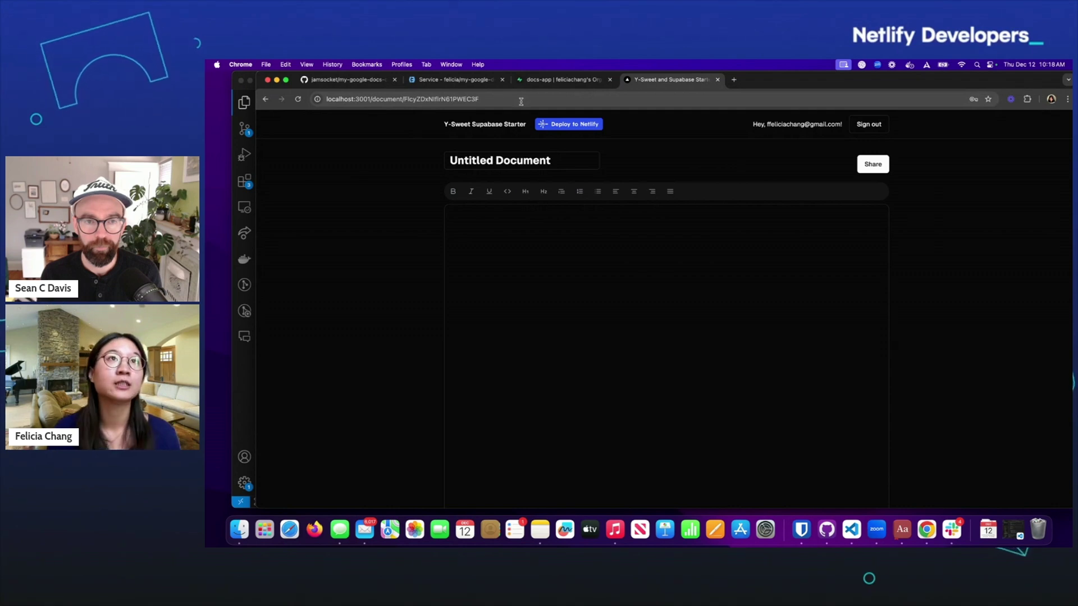
drag(487, 99, 407, 97)
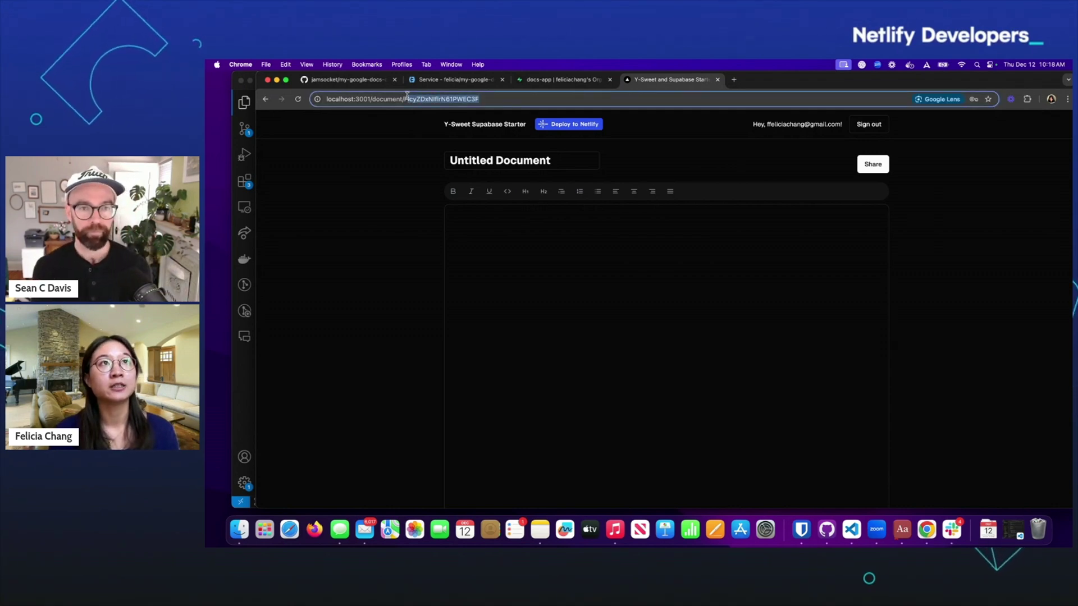
click(422, 254)
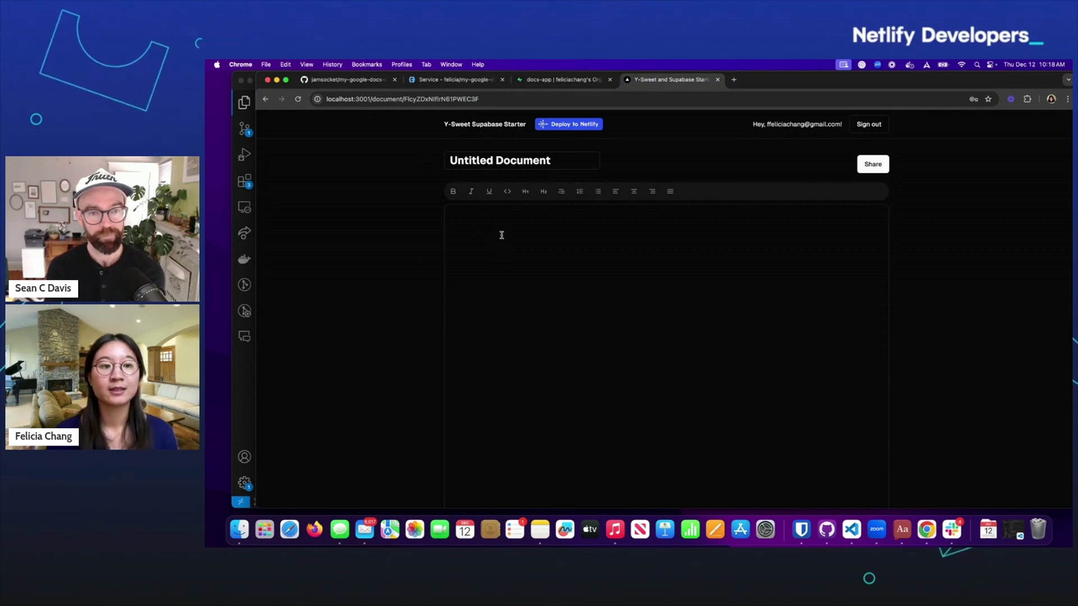
click(517, 258)
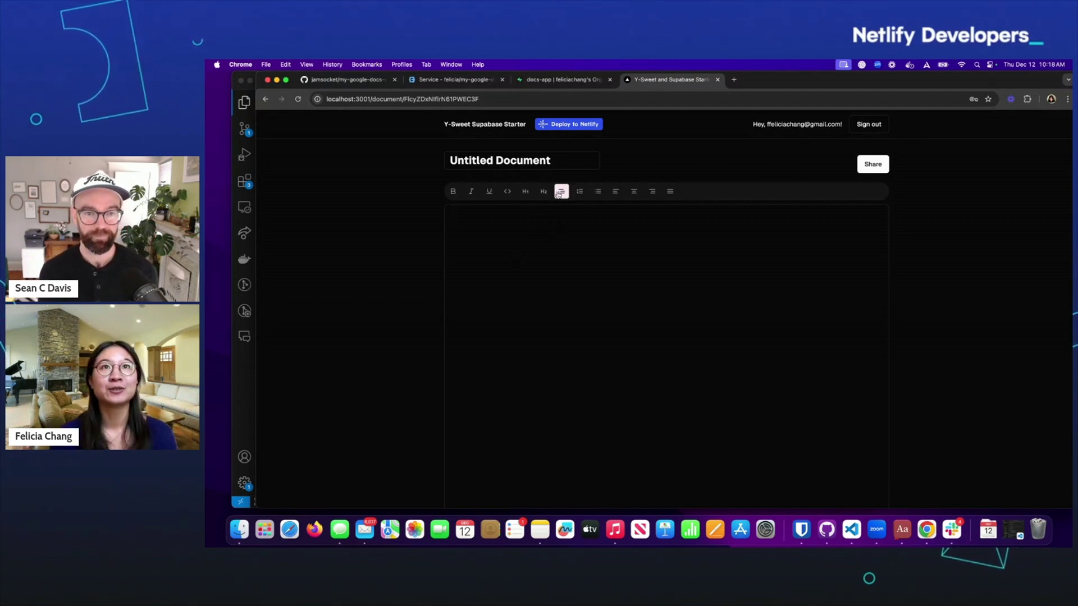
click(571, 126)
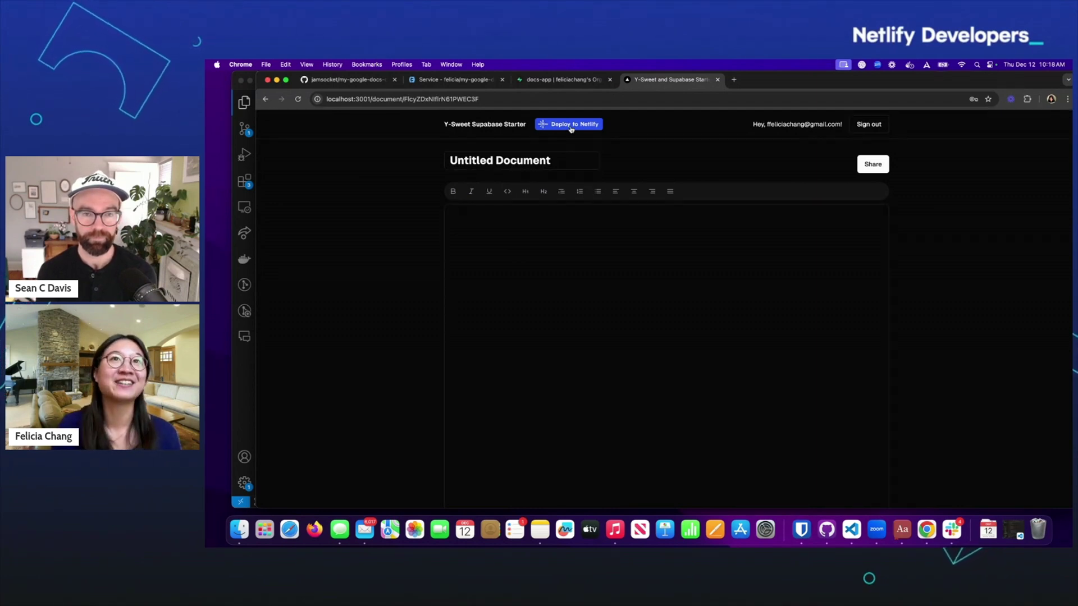